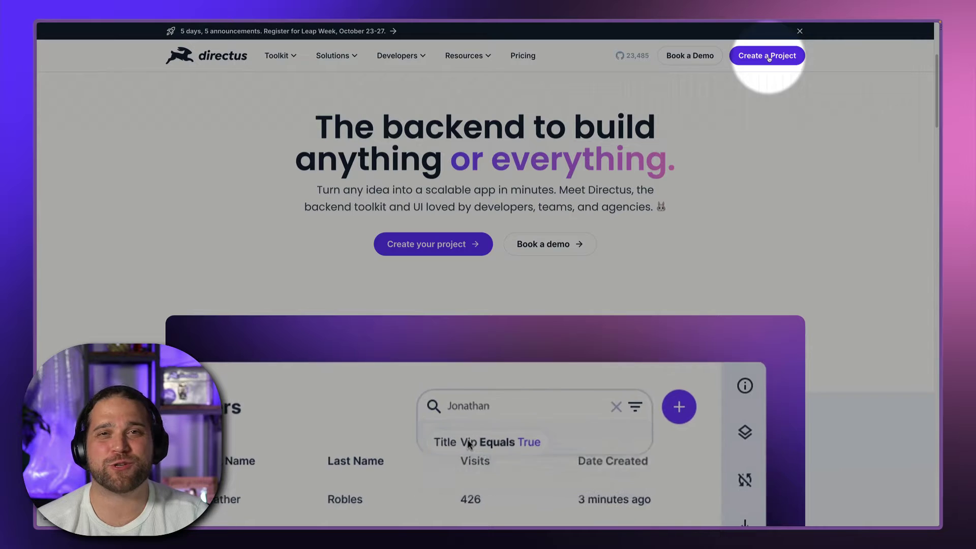
Create the project 'My Agency Operating System' at bryants-agency with monthly billing and submit it
click(768, 55)
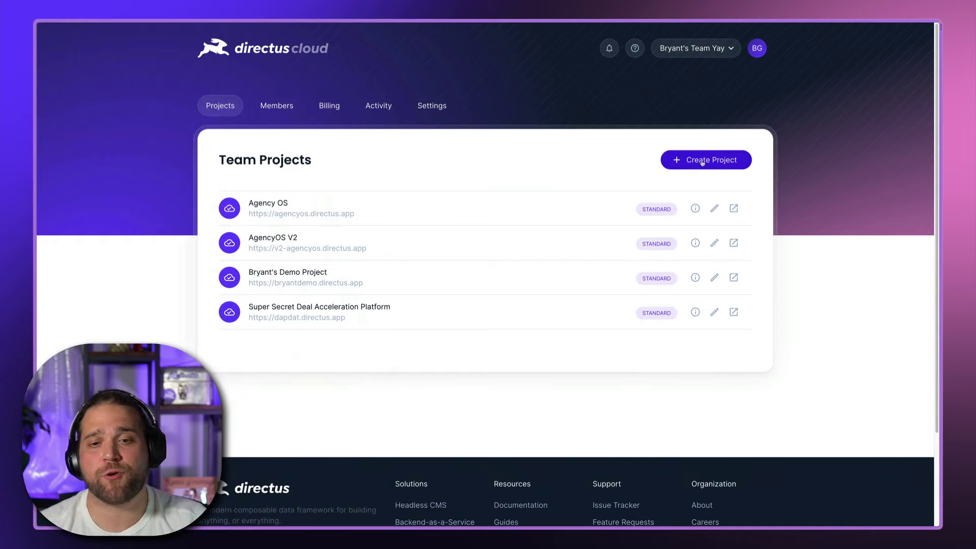
click(702, 162)
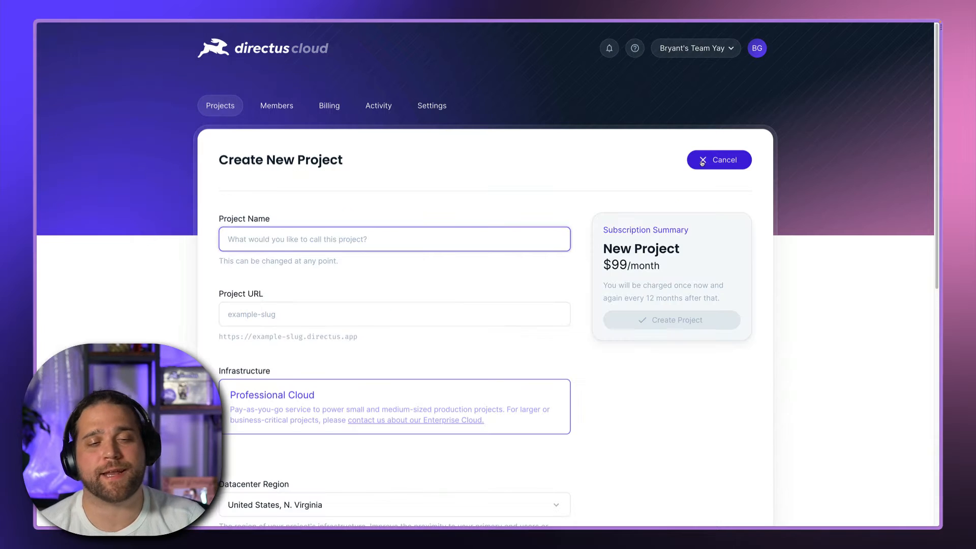
text(My Ag)
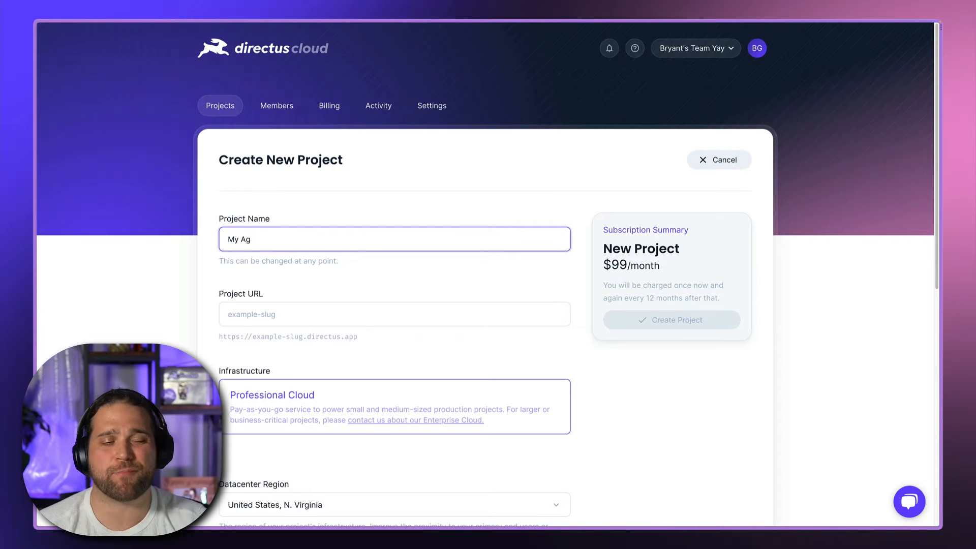
text(ency Operating System)
click(336, 313)
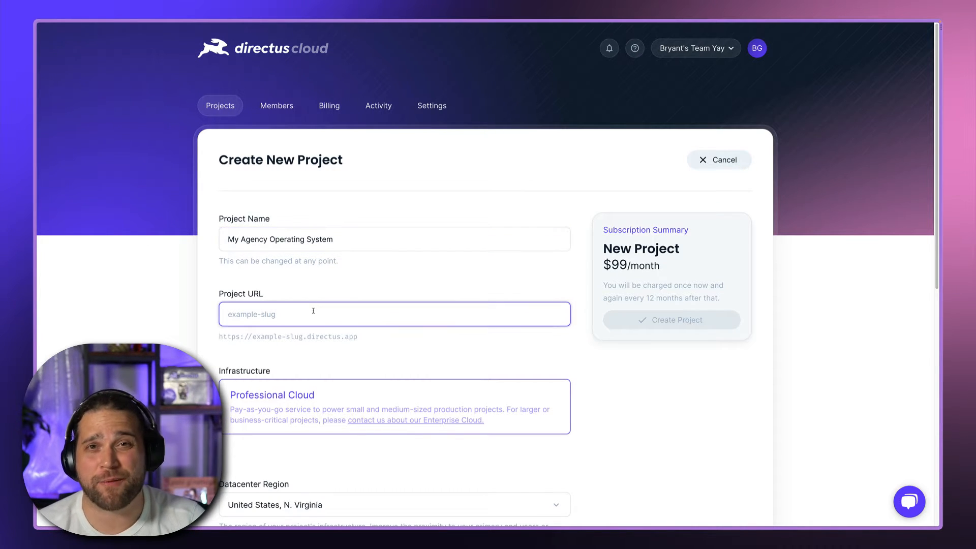
text(bryants-)
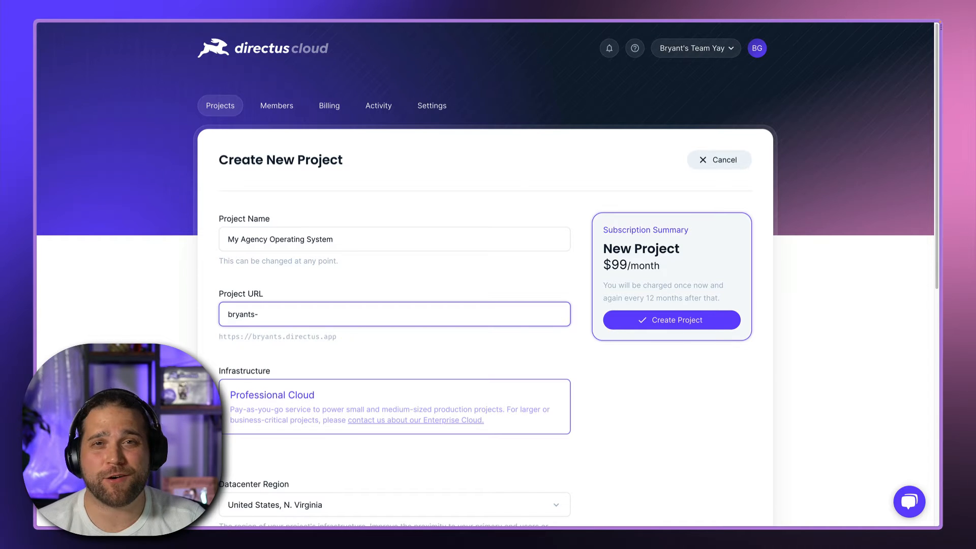
text(agency)
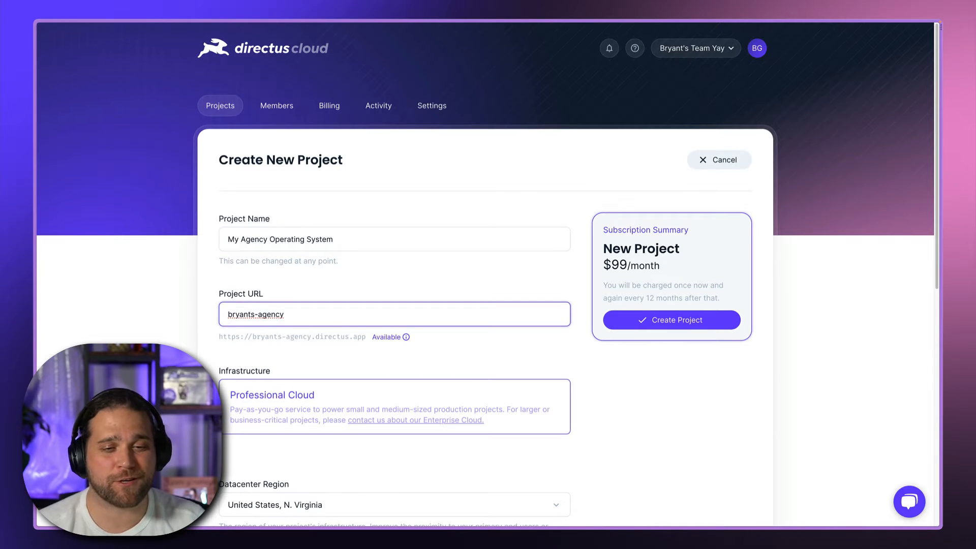
scroll(488, 305, down, 3)
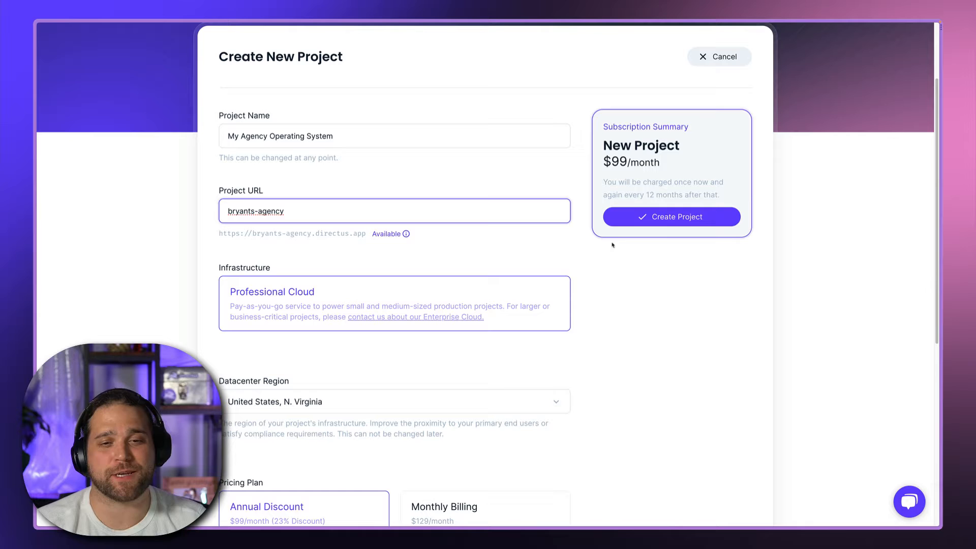
scroll(697, 226, down, 3)
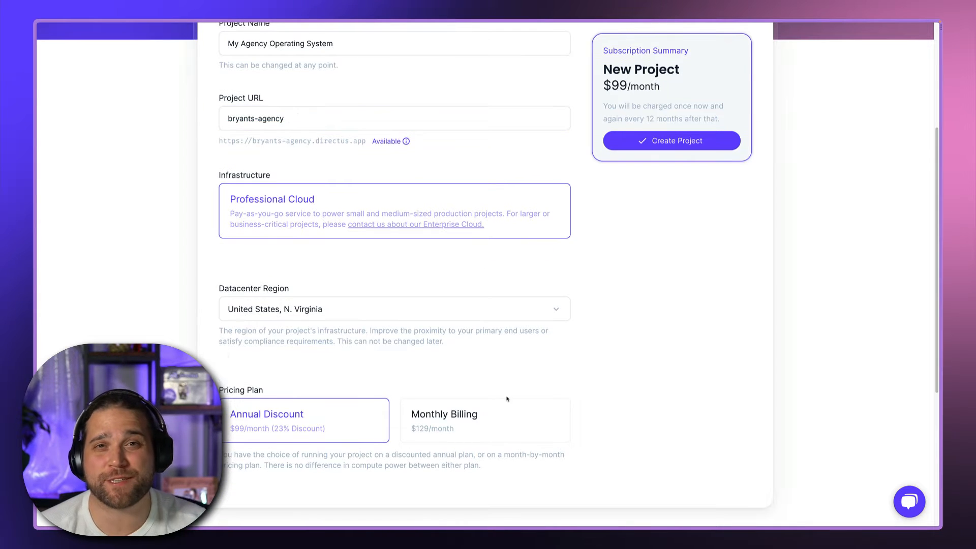
click(496, 416)
click(692, 145)
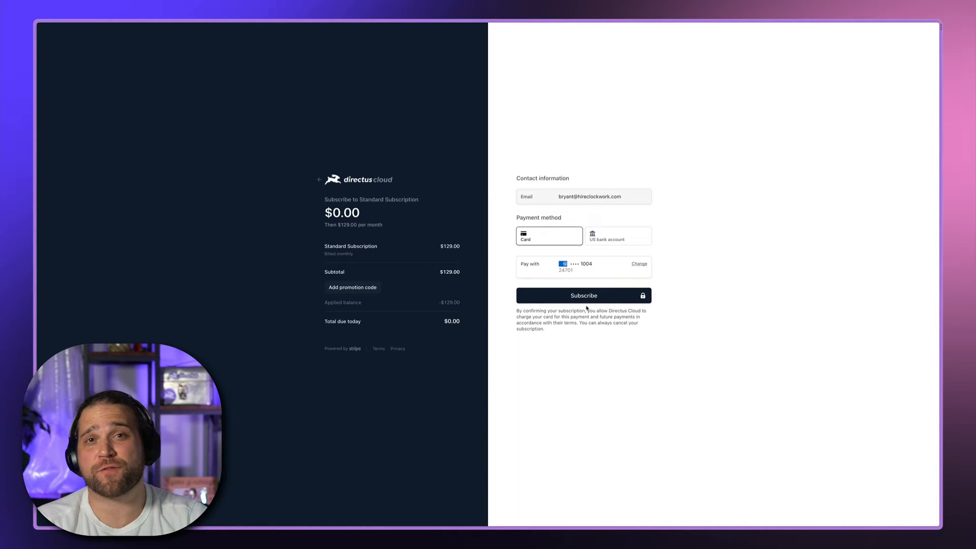
Confirm the Stripe subscription payment and follow the project-created email to the new project
click(587, 301)
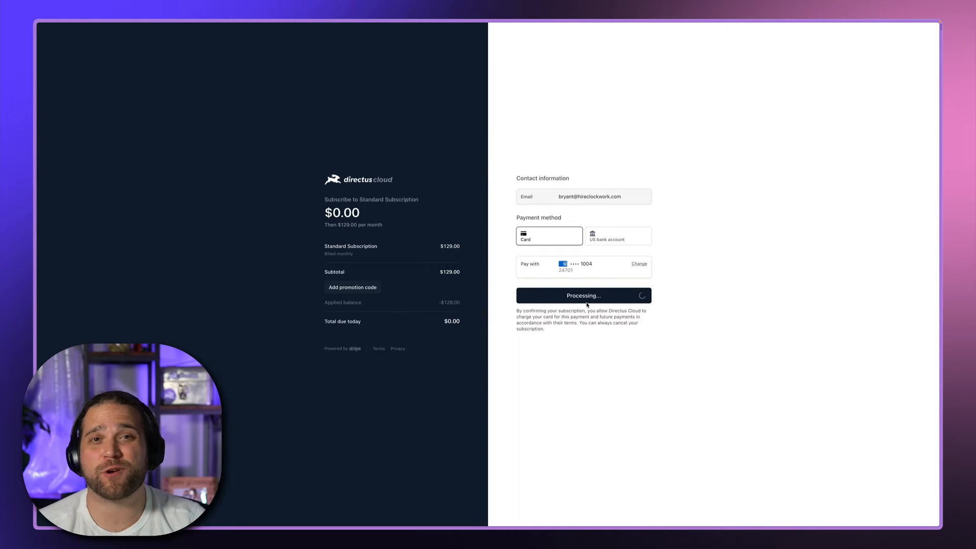
key(ctrl+plus)
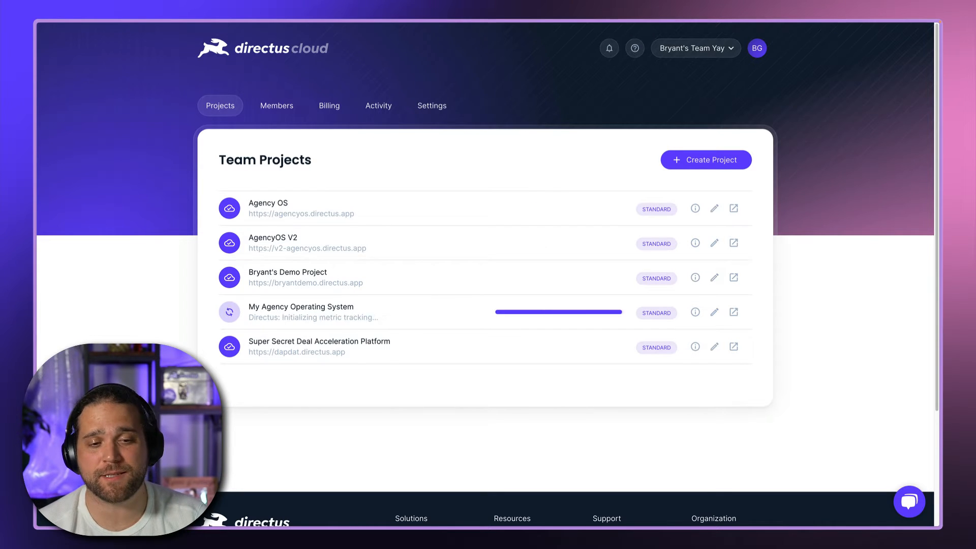
click(427, 492)
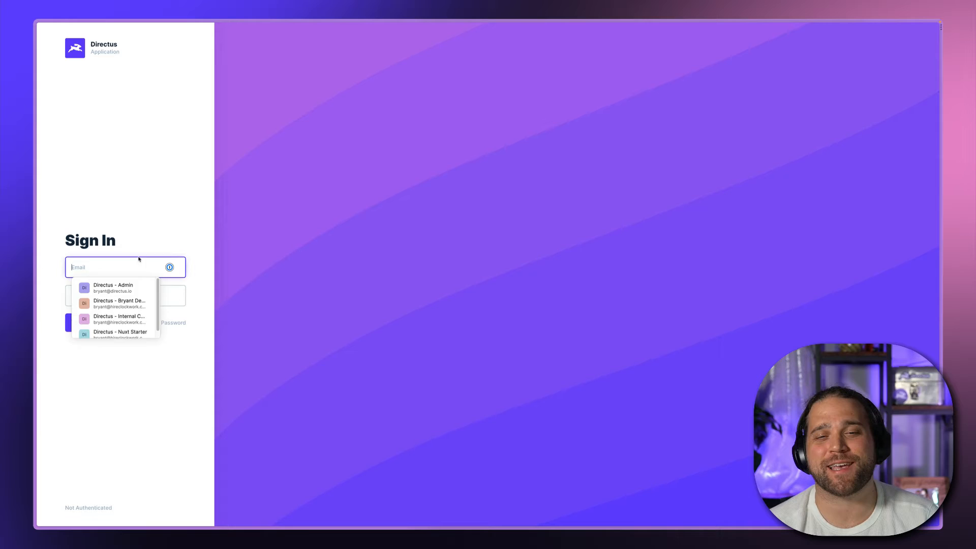
Sign in with the saved credentials and show the User Directory
click(118, 318)
click(125, 295)
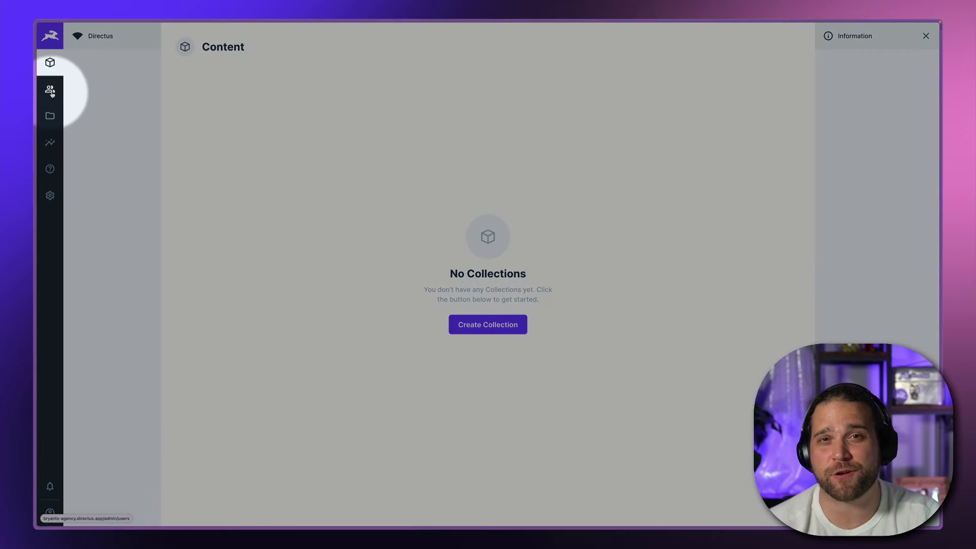
click(50, 90)
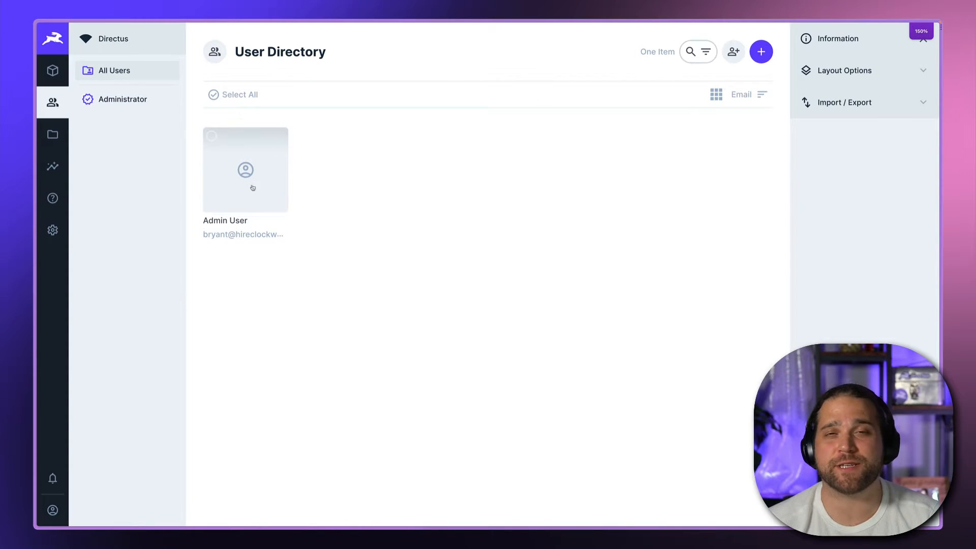
Generate a static access token for Admin User, copy it and save the user
click(211, 153)
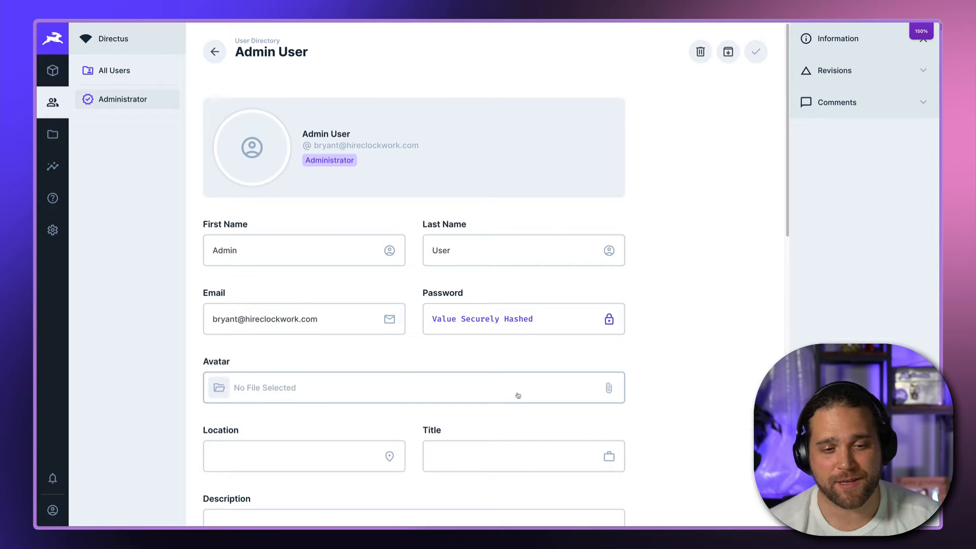
scroll(466, 373, down, 3)
scroll(465, 374, down, 5)
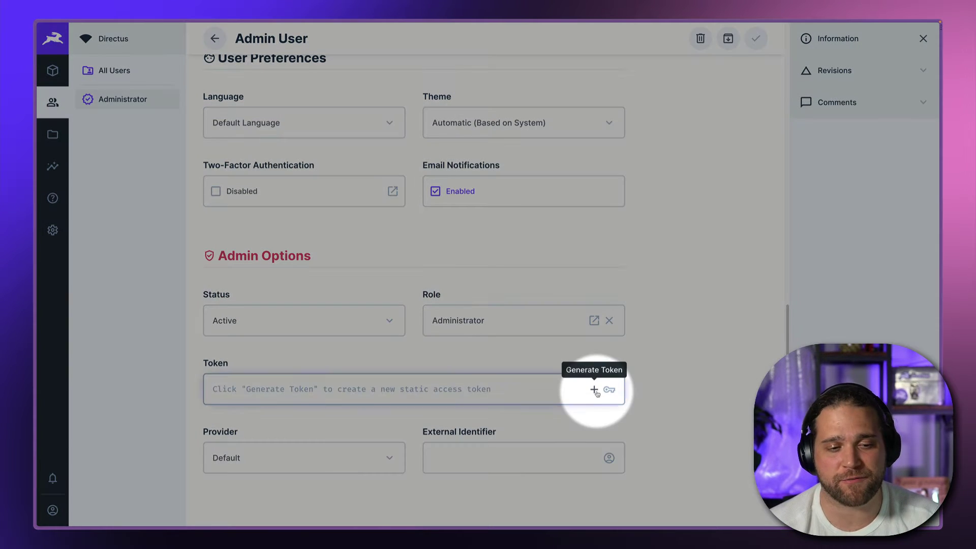
click(595, 390)
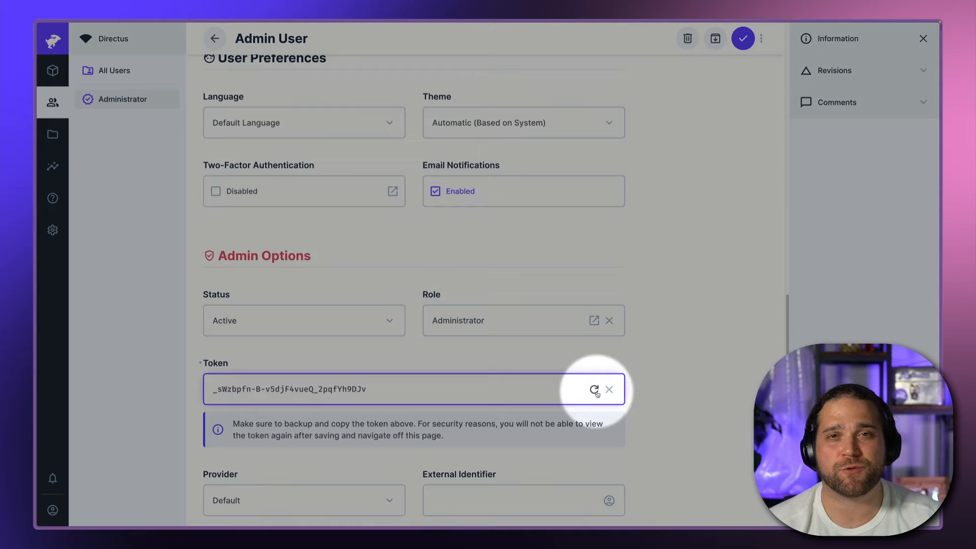
drag(368, 389, 212, 388)
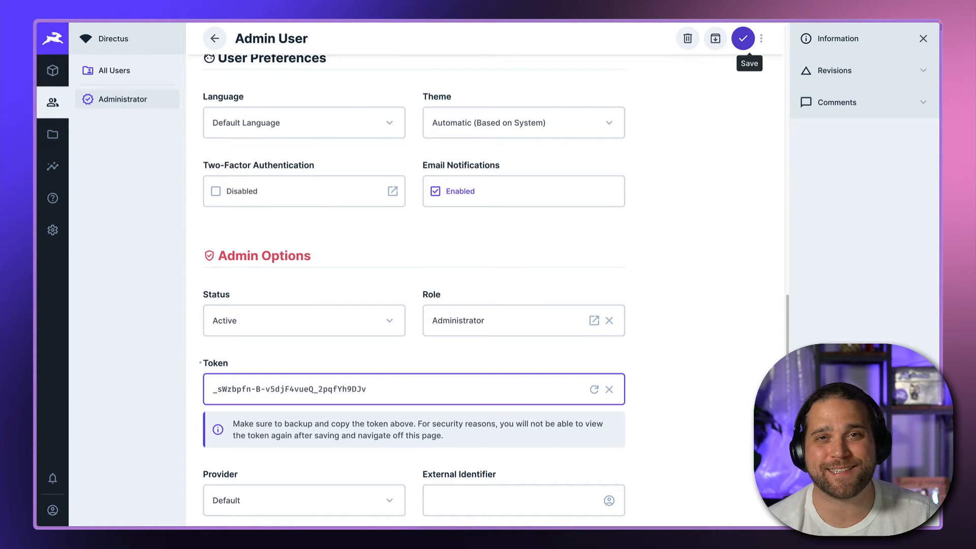
click(743, 38)
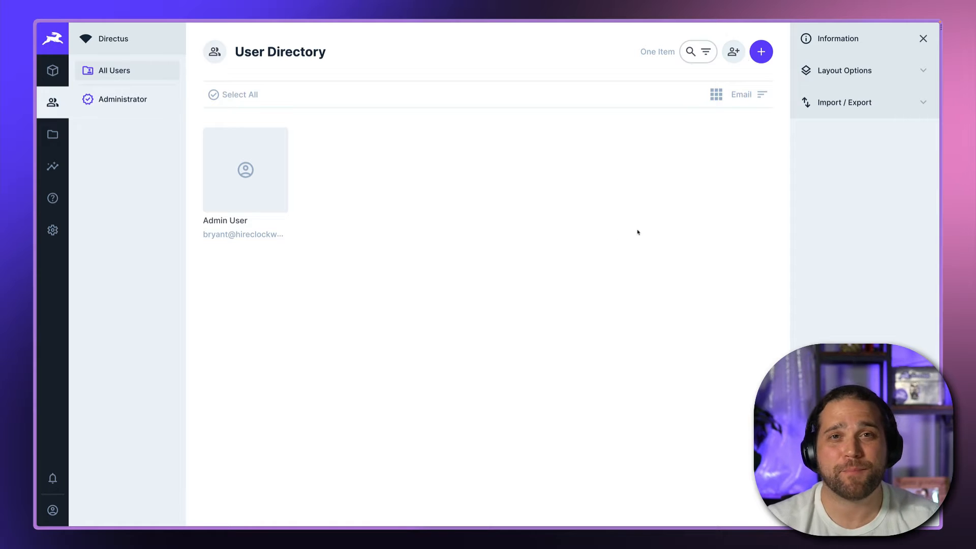
Launch iTerm from the launcher, enlarge its window and text
key(super+space)
text(rep)
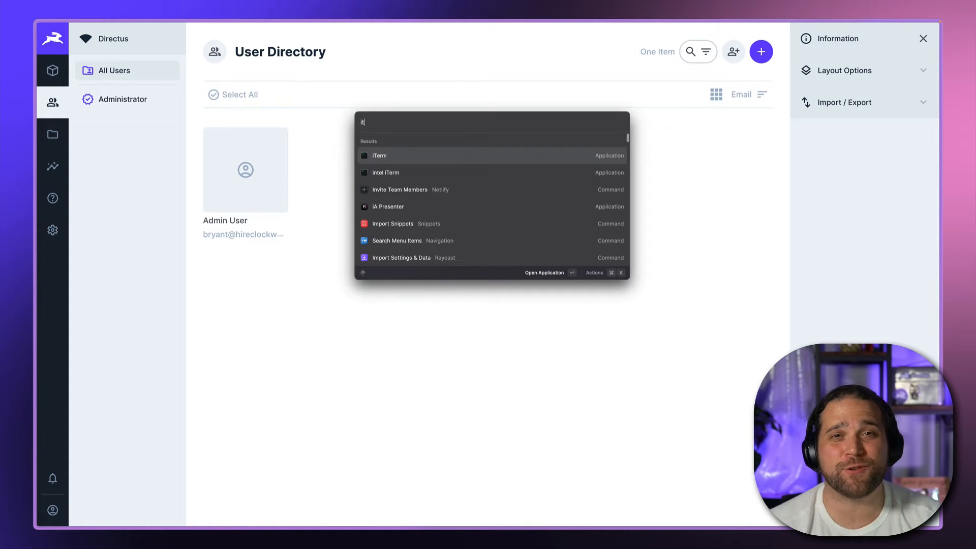
key(Return)
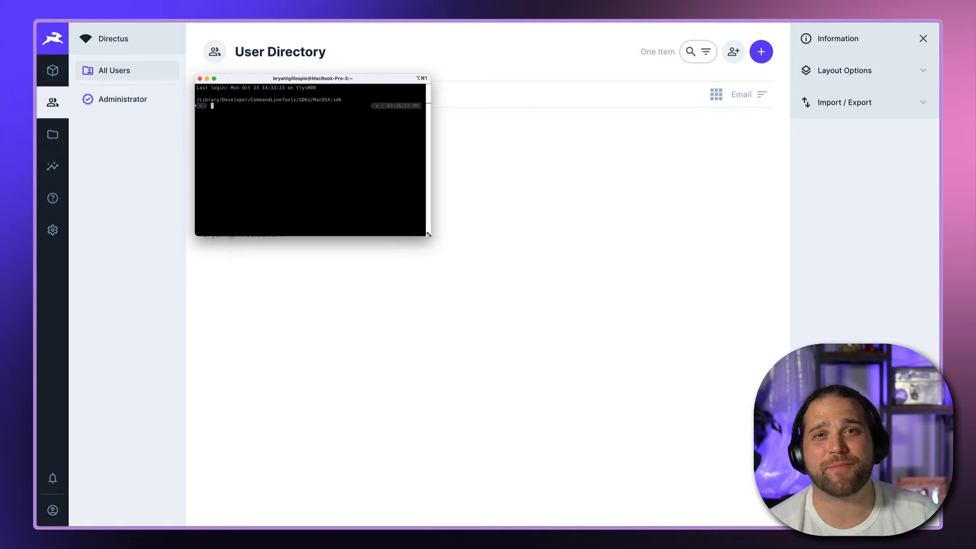
drag(428, 234, 568, 309)
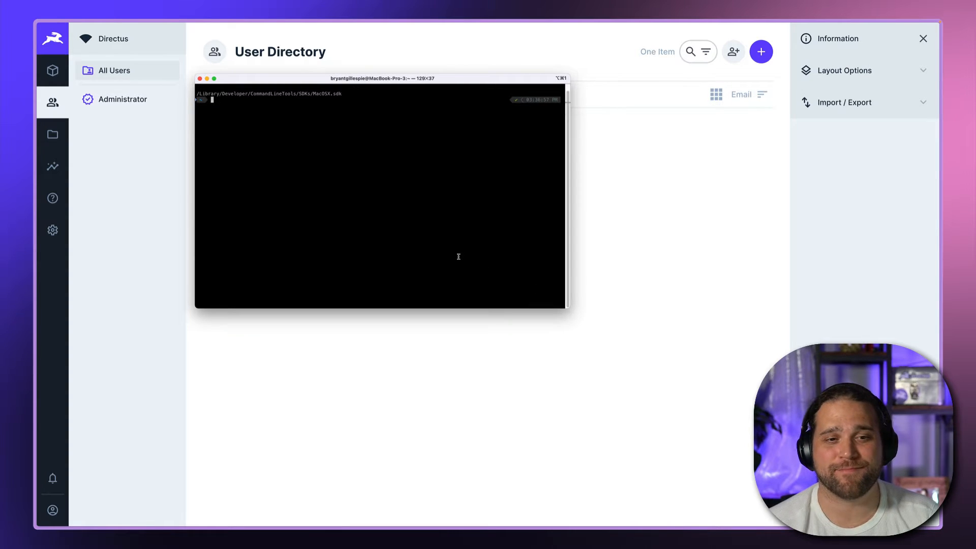
key(super+plus)
key(super+plus)
key(super+plus)
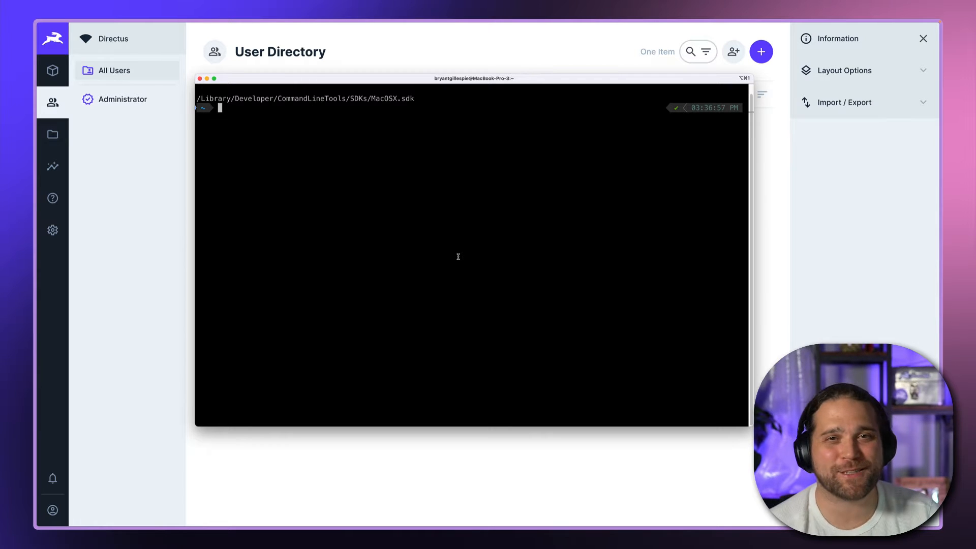
text(npx)
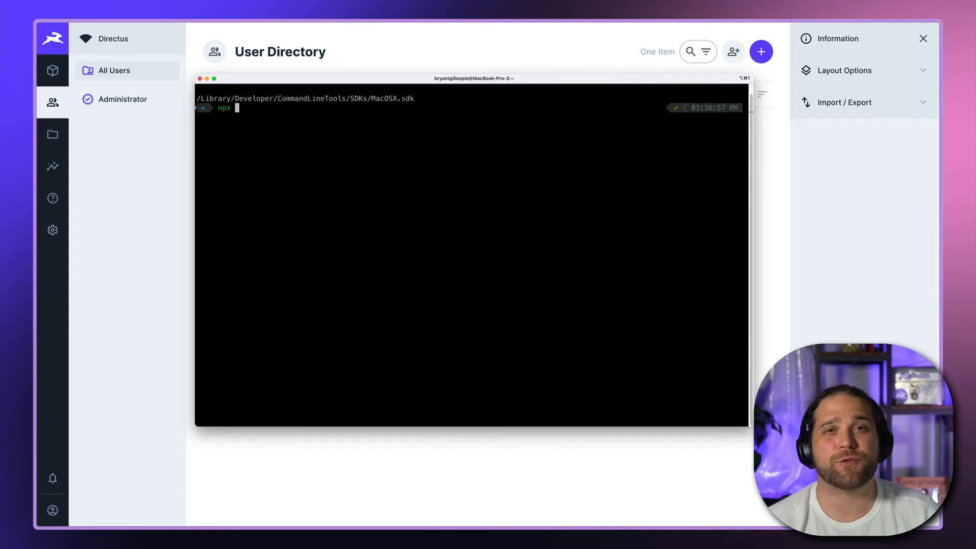
Run npx directus-template-cli@latest apply
key(BackSpace)
key(BackSpace)
key(BackSpace)
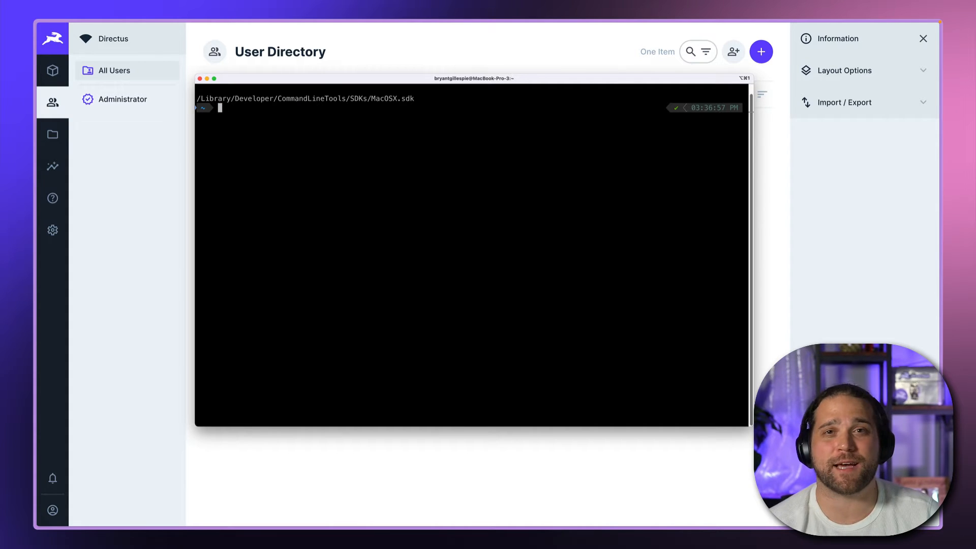
text(npx )
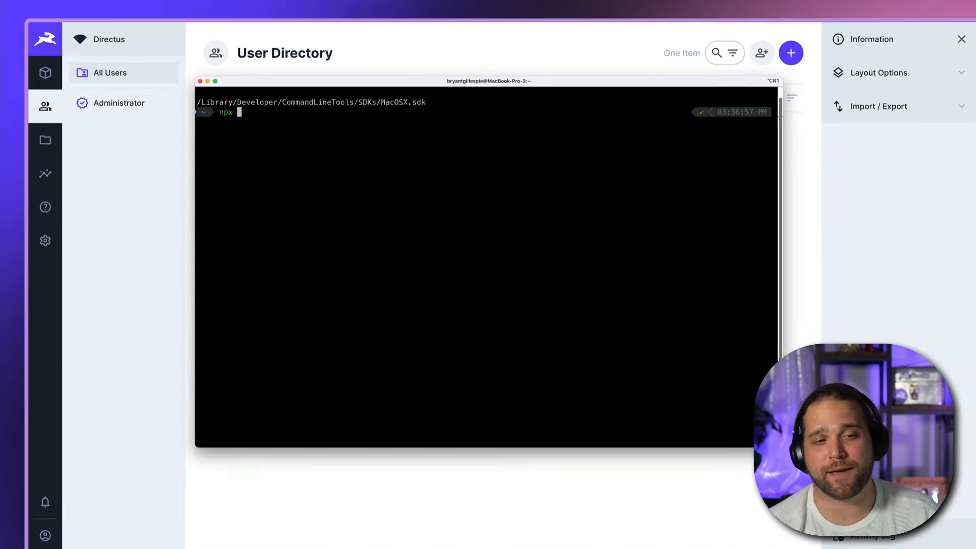
text(directus)
text(-temp)
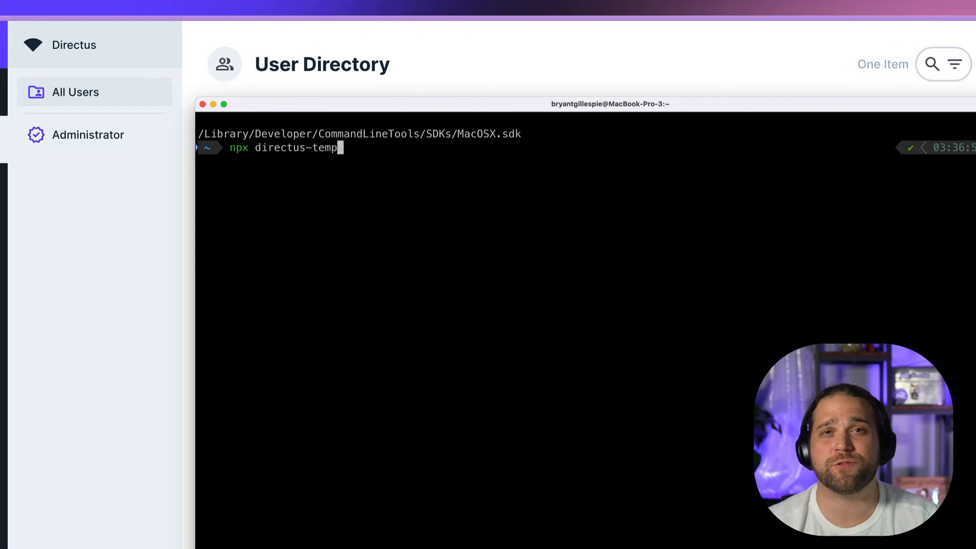
text(late-cli@la)
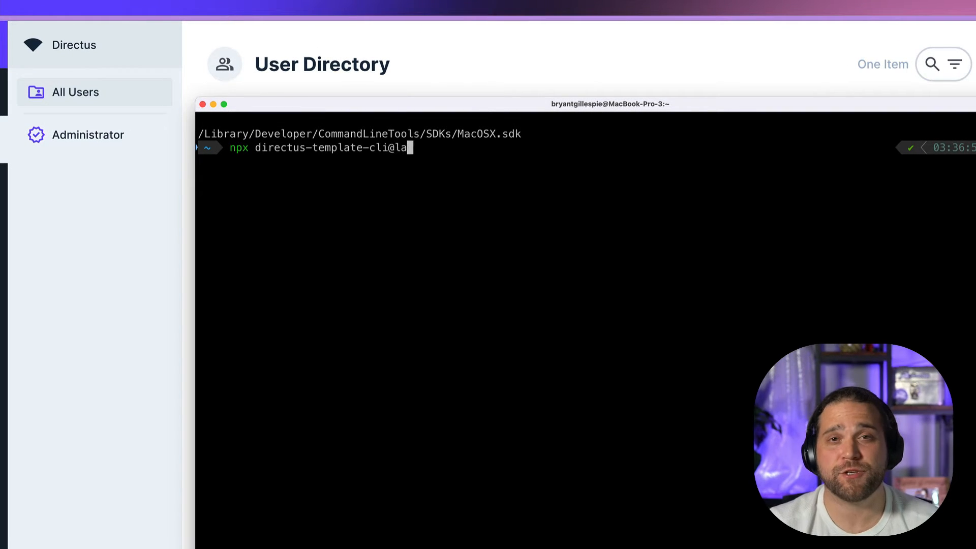
text(test apply)
key(Return)
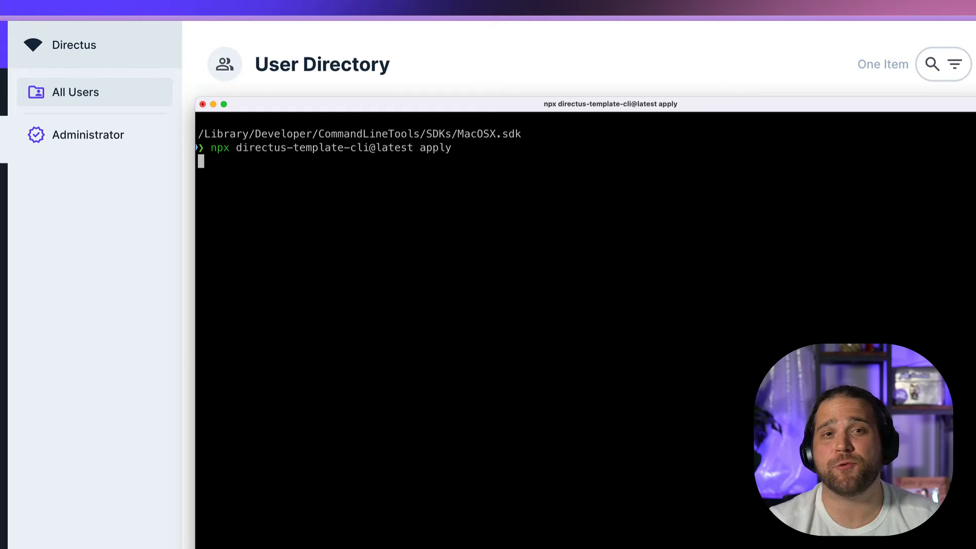
text(y) y)
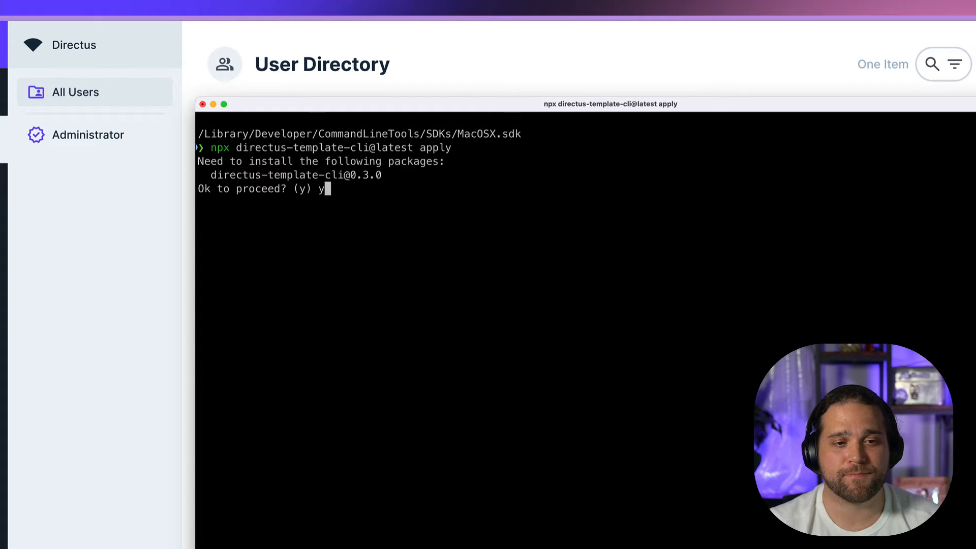
Install the template CLI and choose the official AgencyOS template
key(Return)
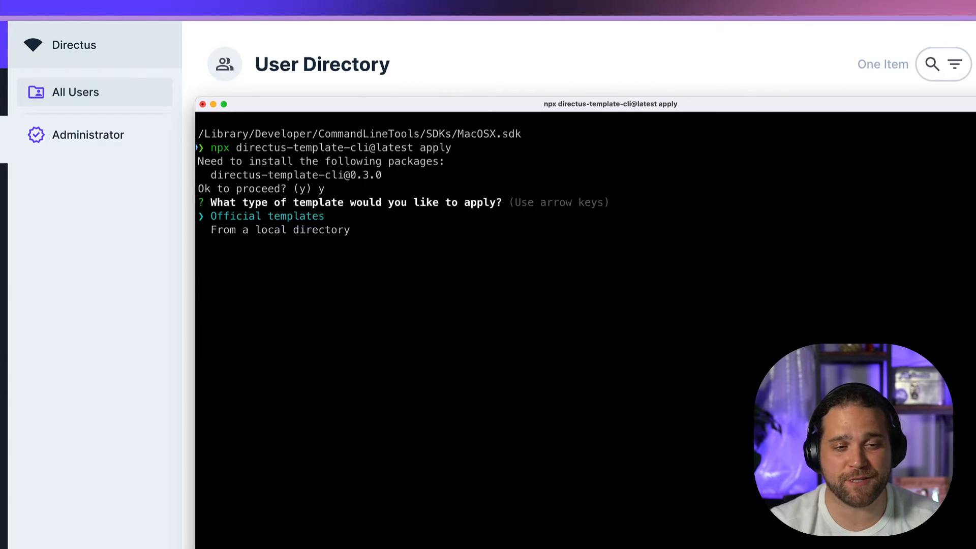
key(Return)
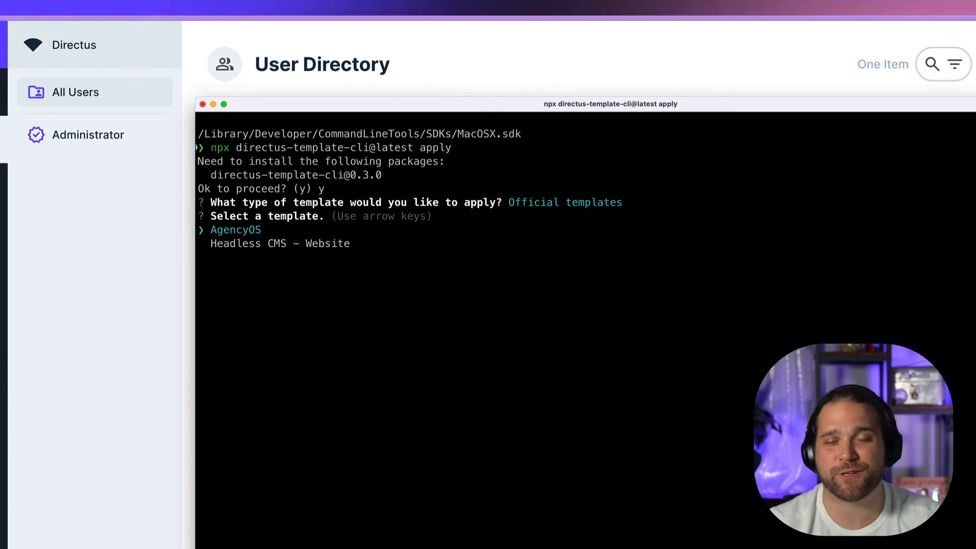
key(Return)
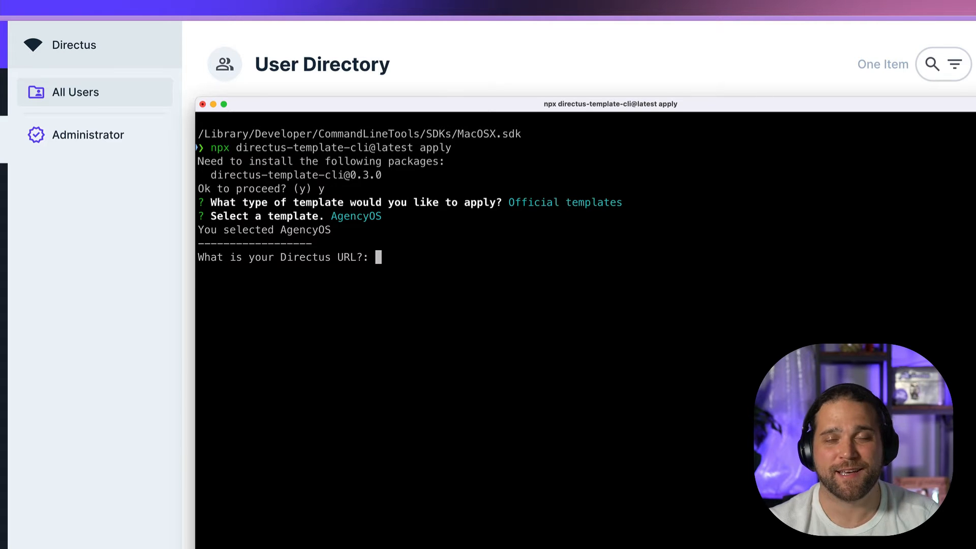
text(ht)
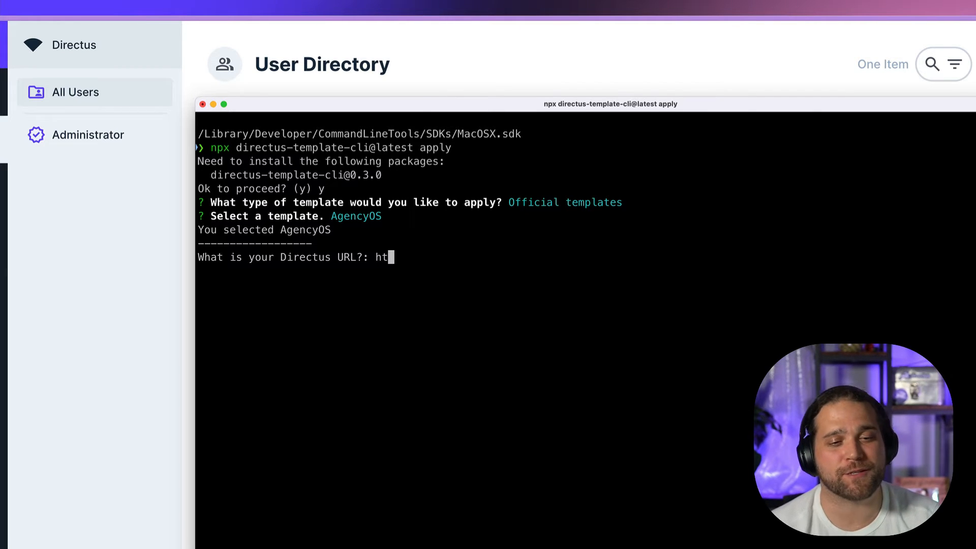
text(tps://)
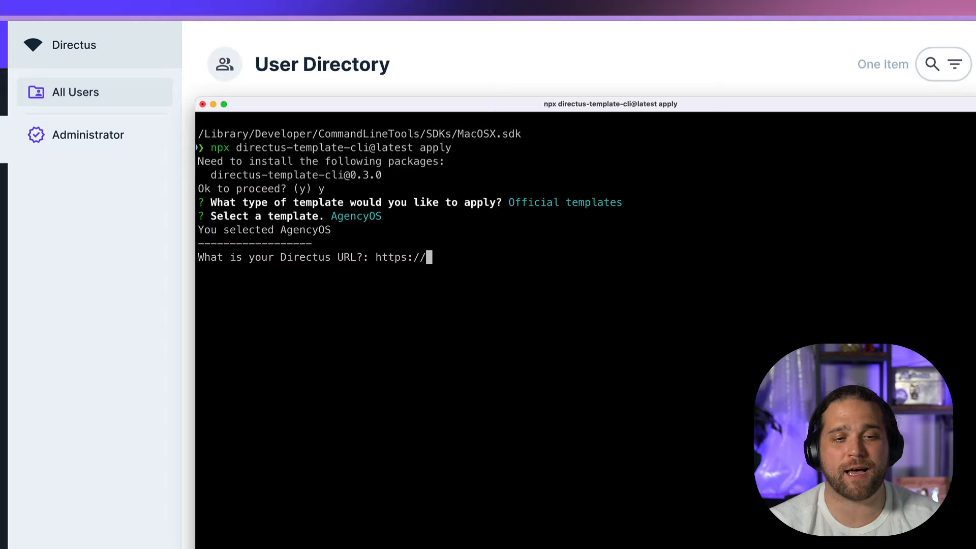
text(bryants-)
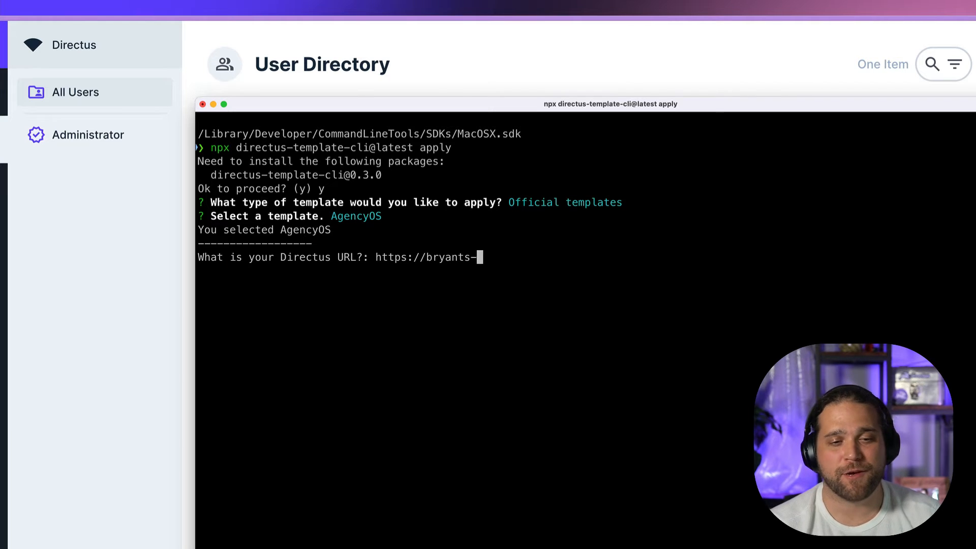
text(agency)
key(super+Tab)
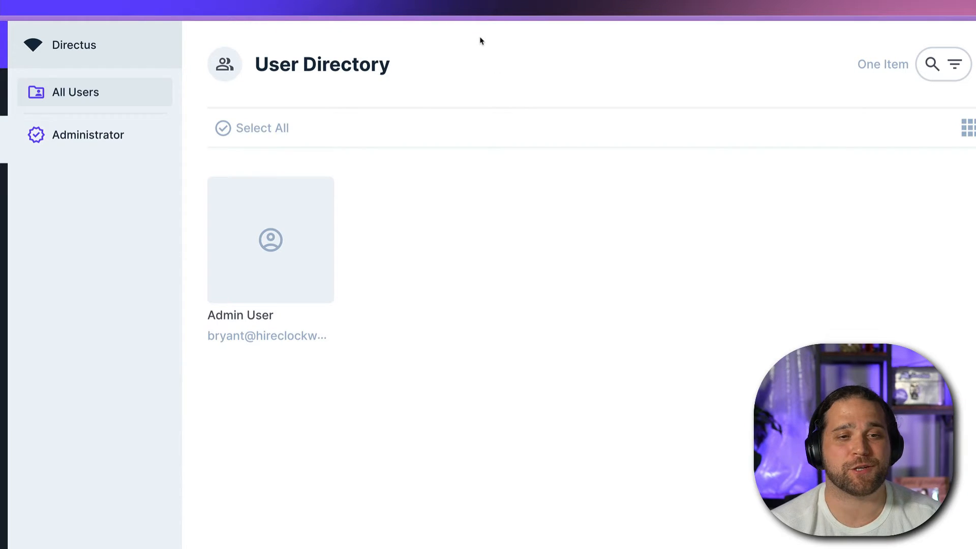
key(super+l)
key(F3)
click(640, 177)
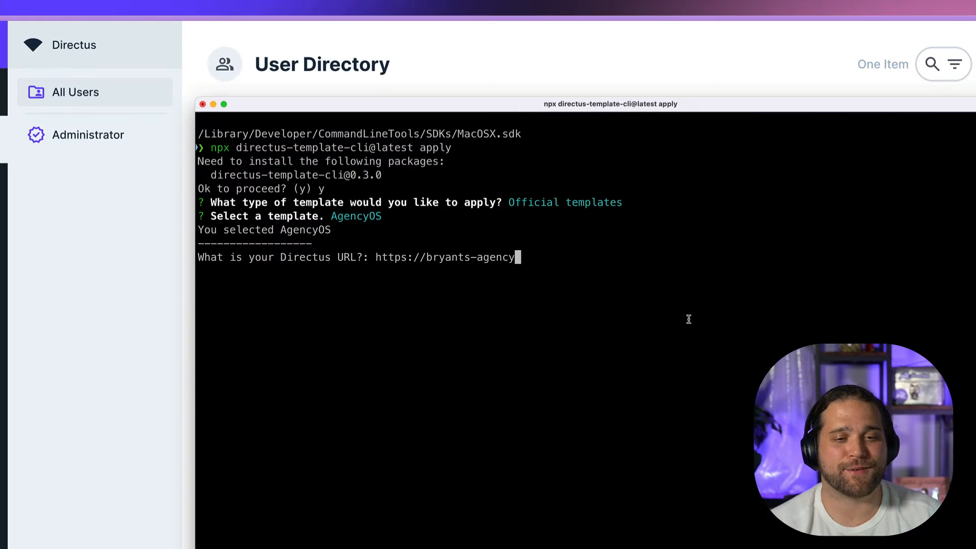
text(.dire)
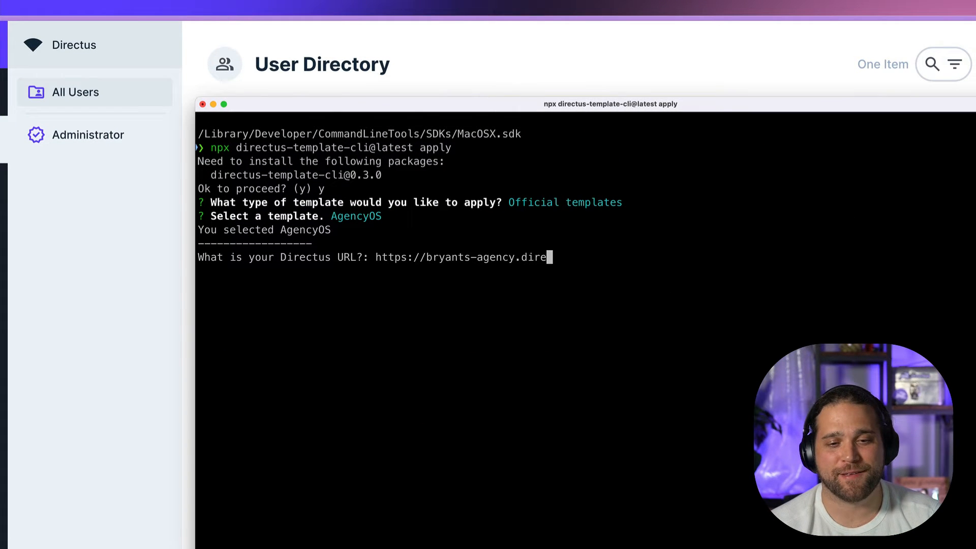
text(ctus.app)
key(Return)
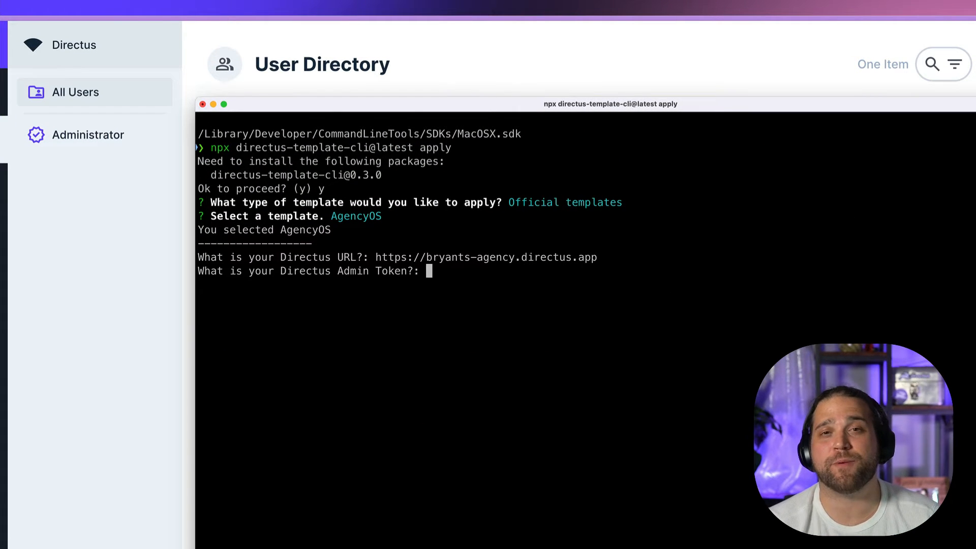
Provide the admin token from clipboard history to apply the template
key(super+space)
text(clip)
key(Return)
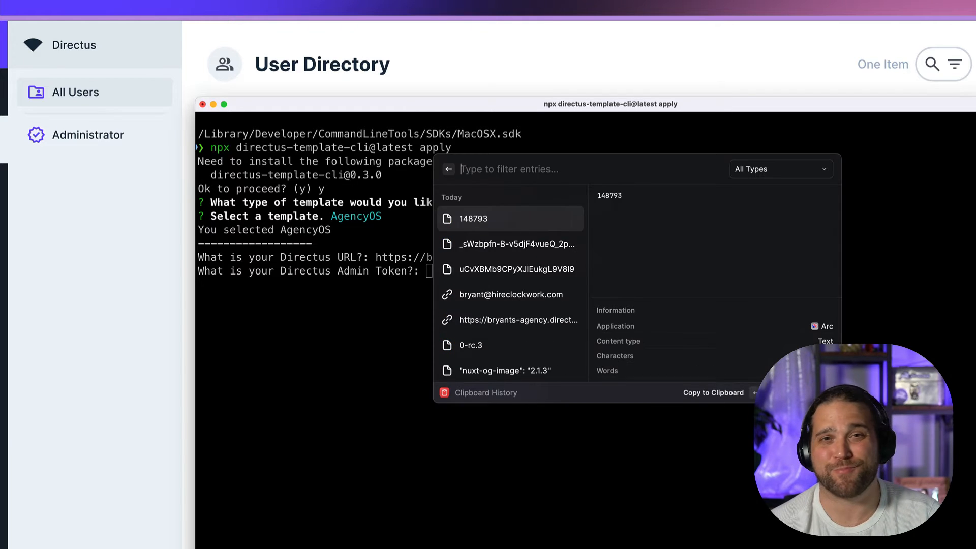
key(Return)
key(Return)
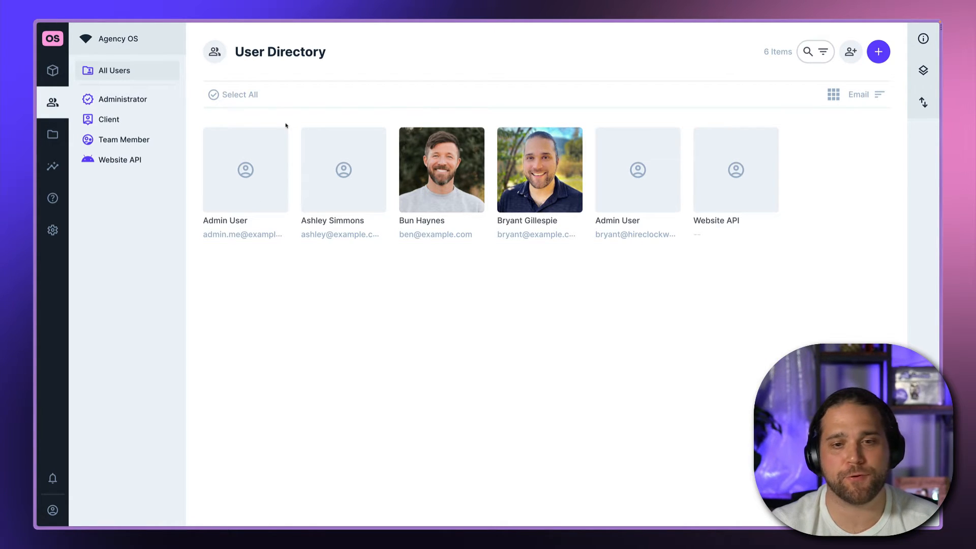
Browse the Content module's Projects and Organizations collections with Blocks collapsed
click(53, 71)
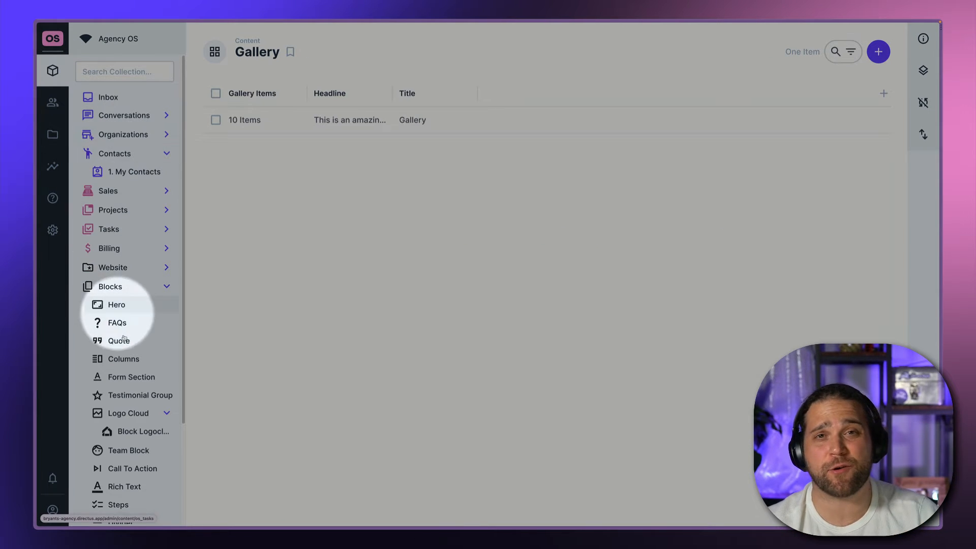
scroll(147, 340, down, 3)
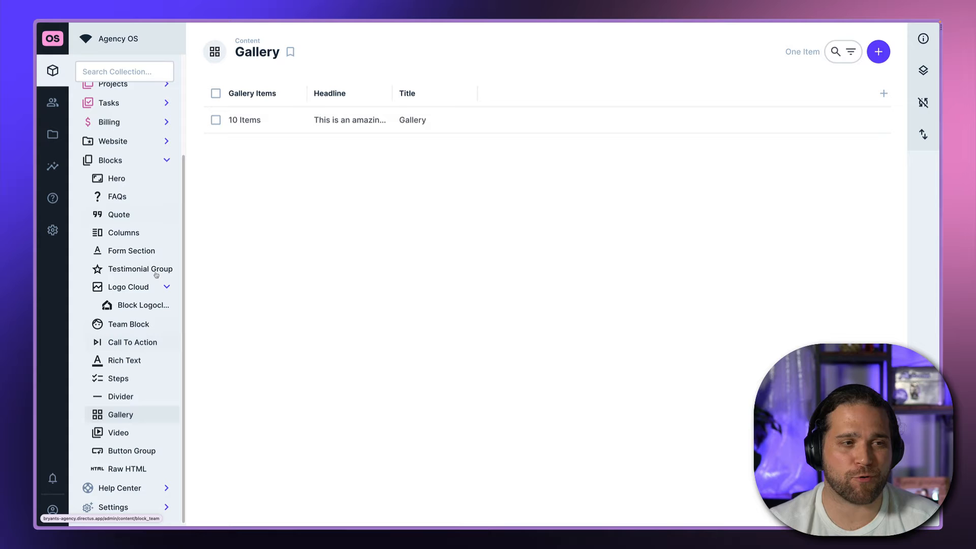
click(165, 160)
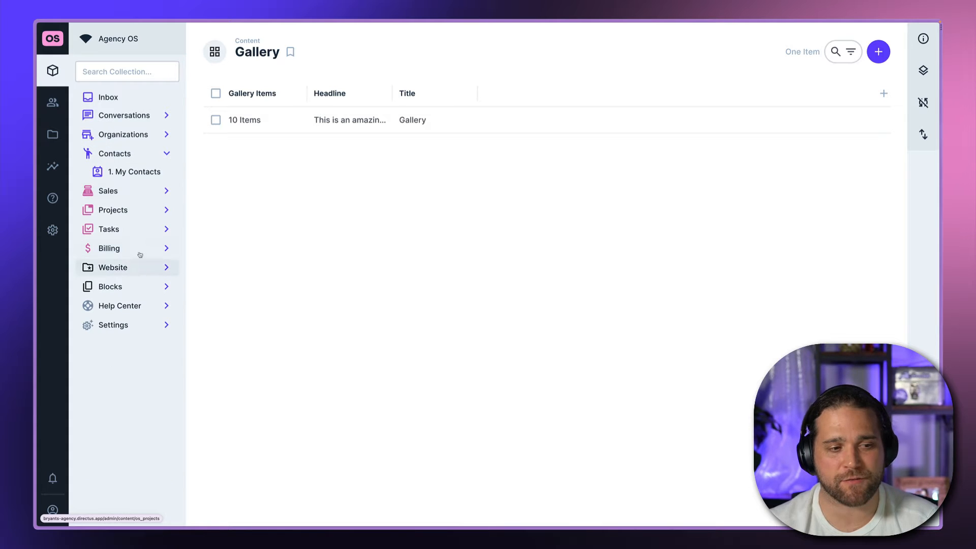
click(122, 211)
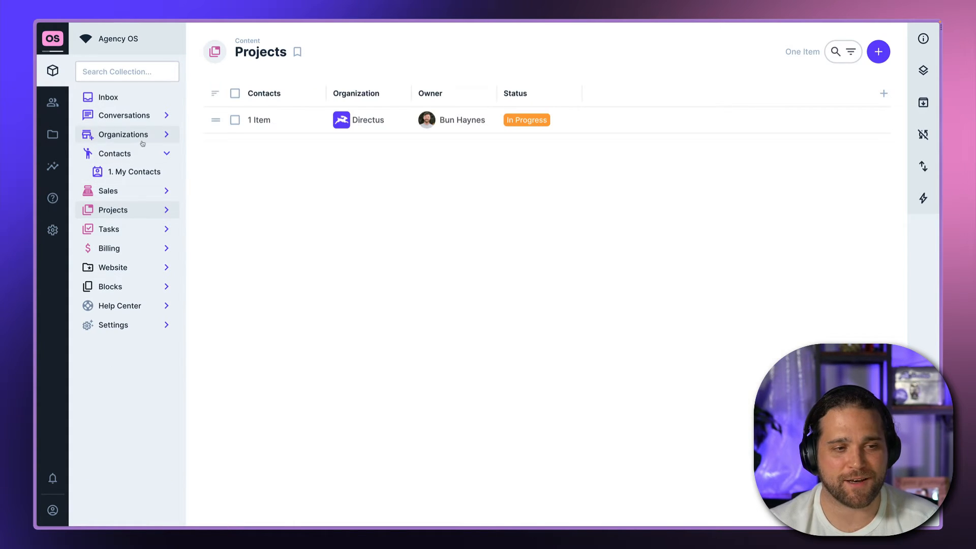
click(123, 134)
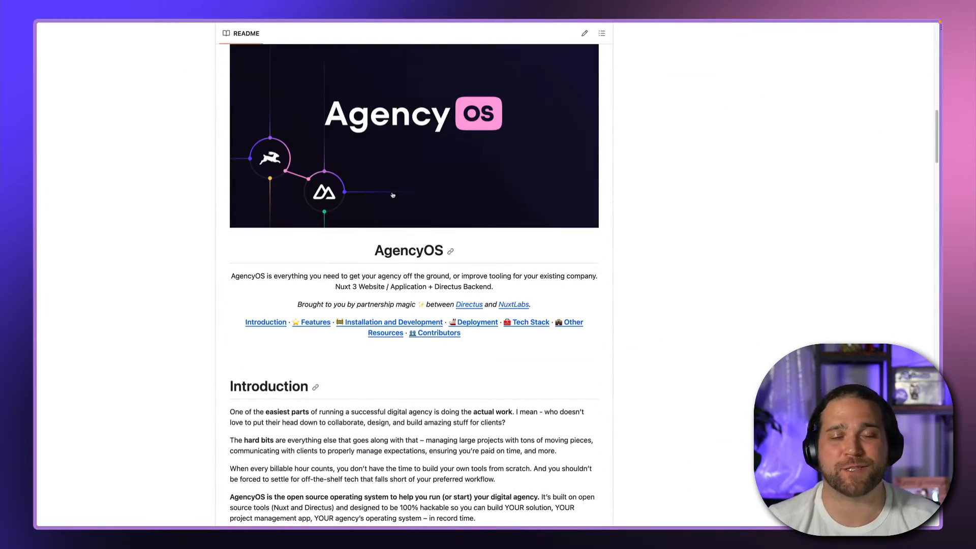
scroll(392, 195, down, 5)
scroll(393, 199, down, 2)
scroll(392, 206, down, 5)
scroll(381, 225, down, 6)
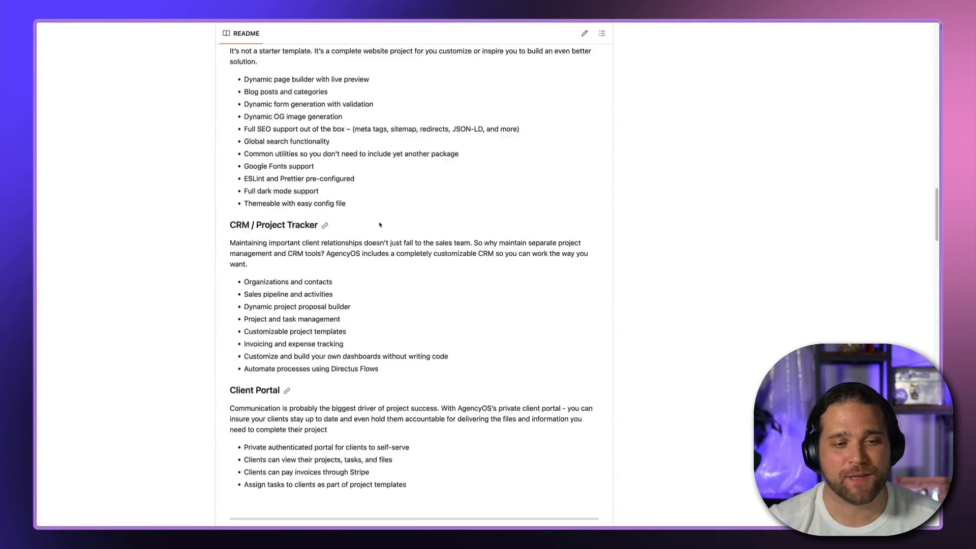
scroll(380, 224, down, 5)
scroll(380, 224, down, 5)
scroll(380, 225, down, 2)
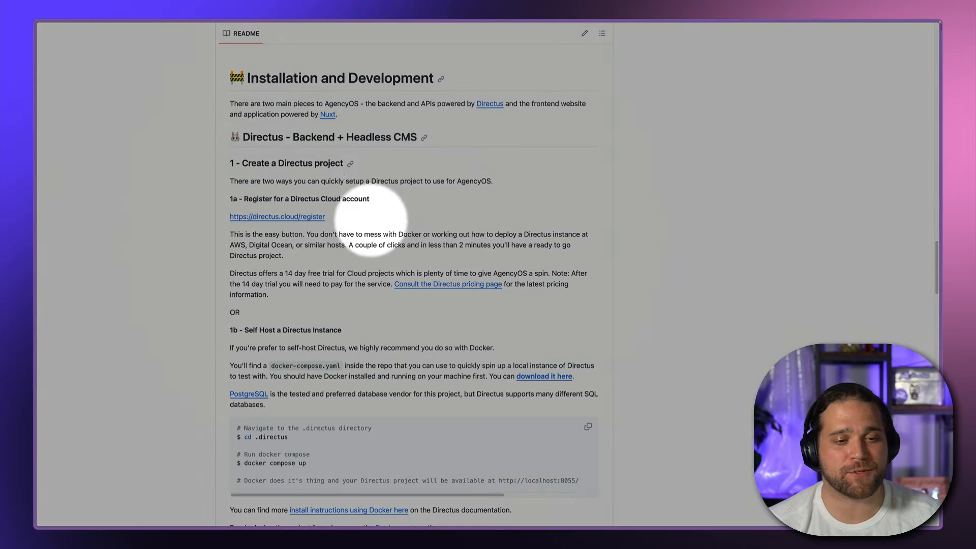
scroll(320, 222, down, 3)
scroll(313, 229, down, 2)
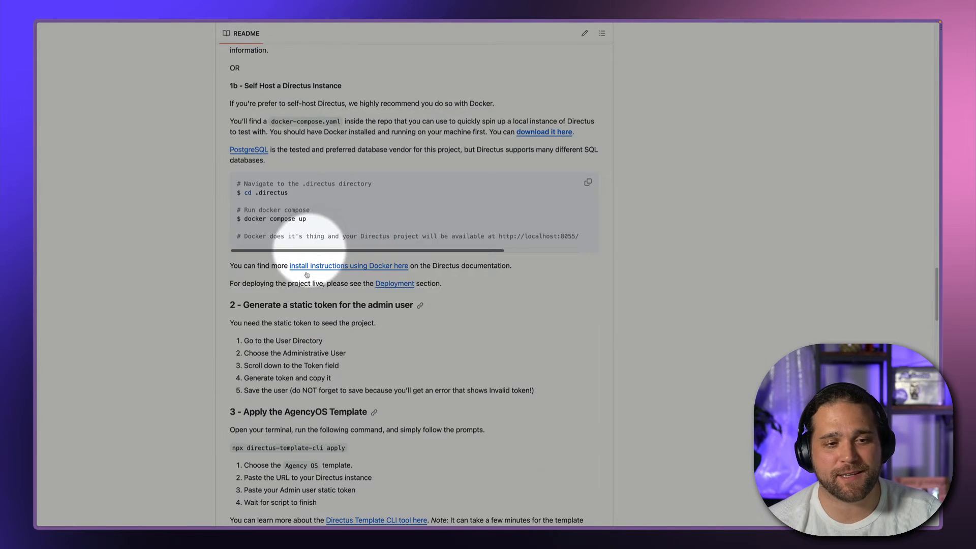
scroll(309, 273, down, 5)
scroll(308, 273, down, 3)
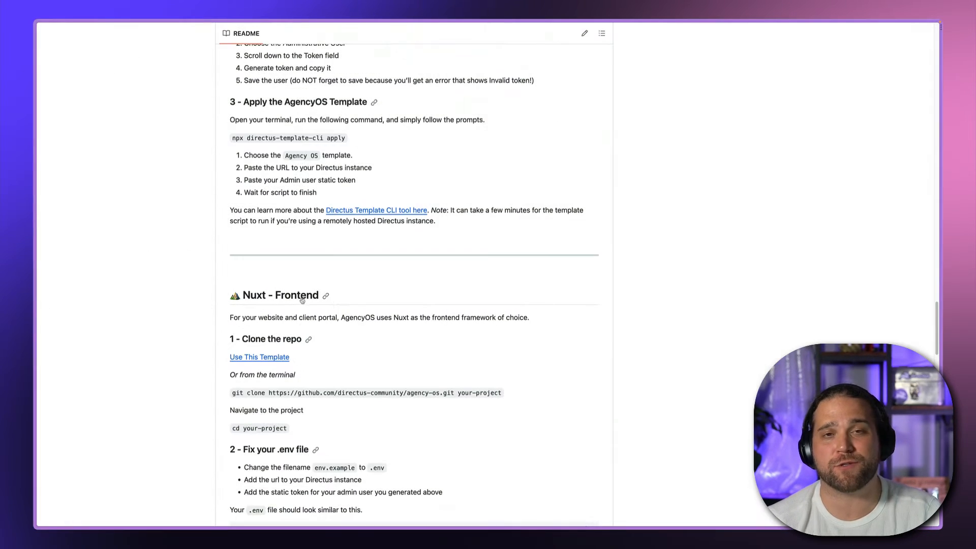
scroll(303, 299, down, 4)
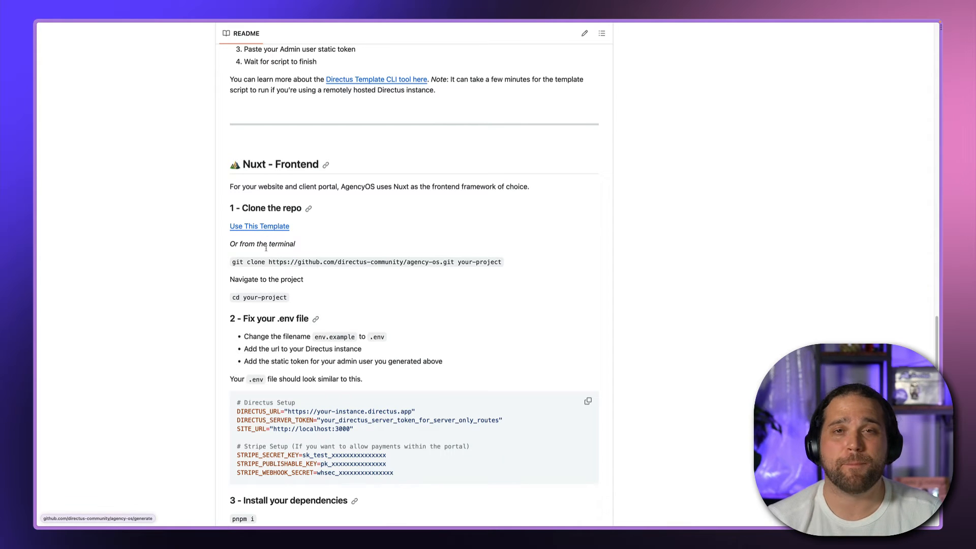
scroll(306, 267, down, 2)
scroll(314, 275, down, 3)
scroll(321, 287, down, 3)
scroll(321, 287, down, 4)
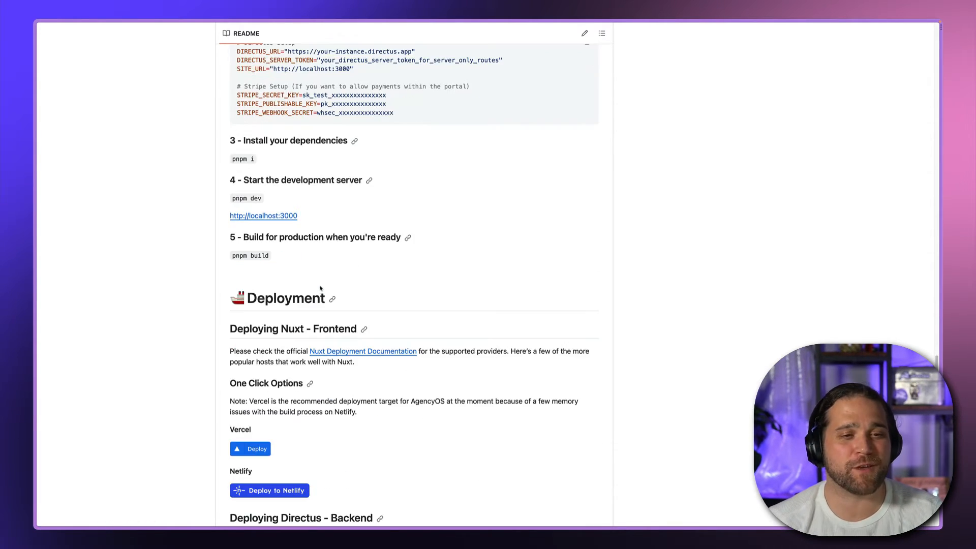
scroll(316, 302, down, 2)
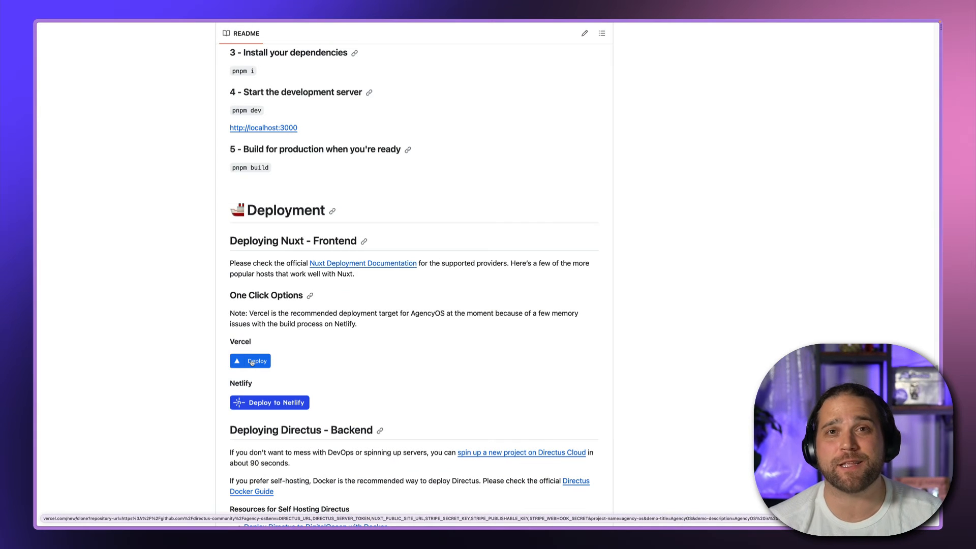
Start the Vercel deploy with a GitHub repository named bryants-agency-os
click(252, 361)
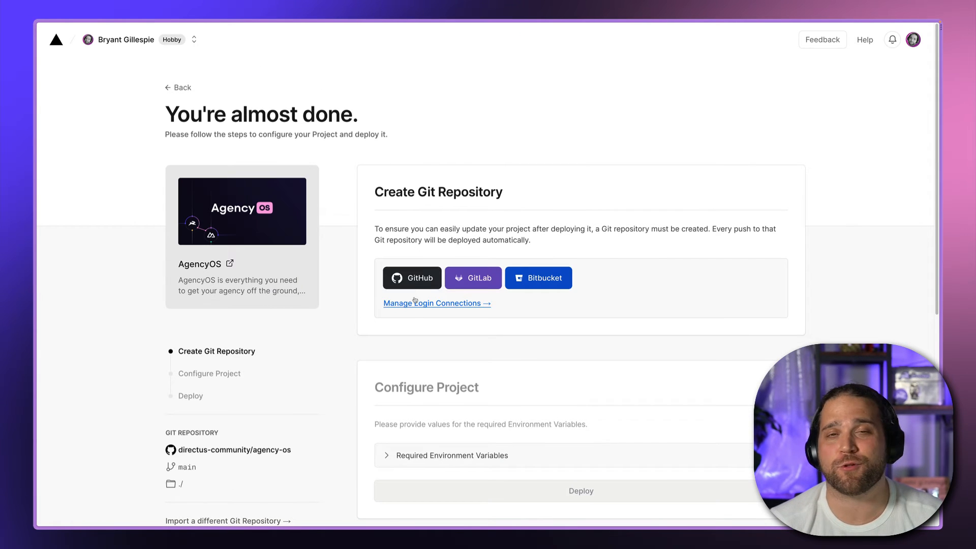
click(412, 278)
click(626, 282)
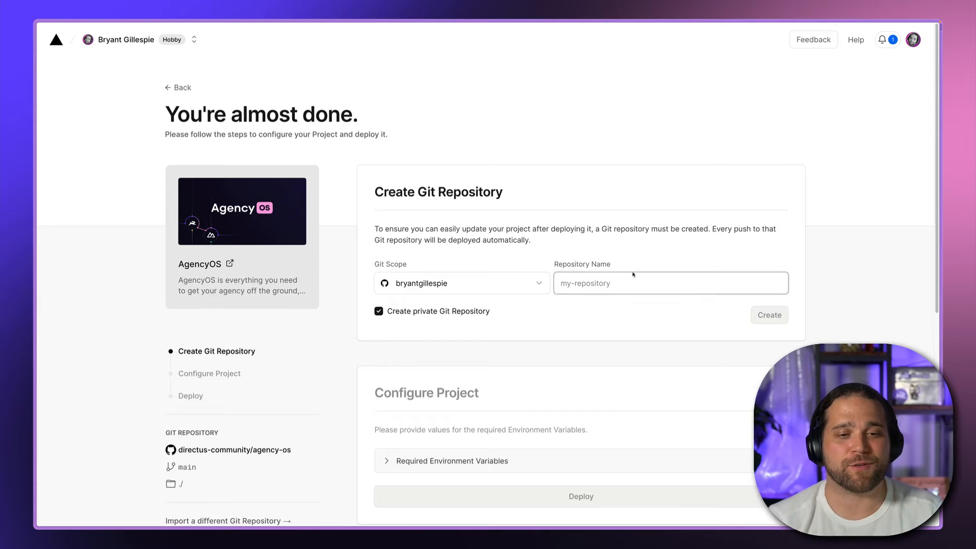
text(c)
key(BackSpace)
text(bry)
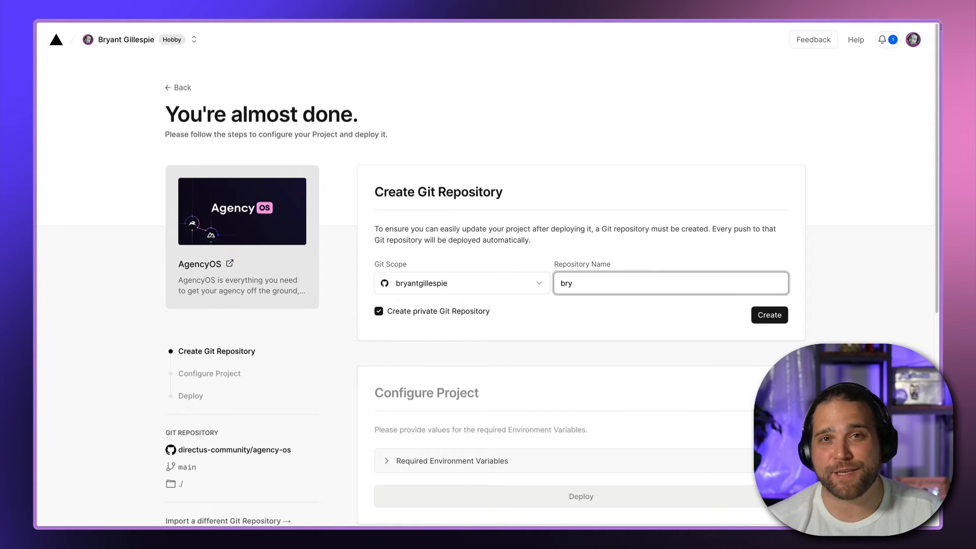
text(ants-agency)
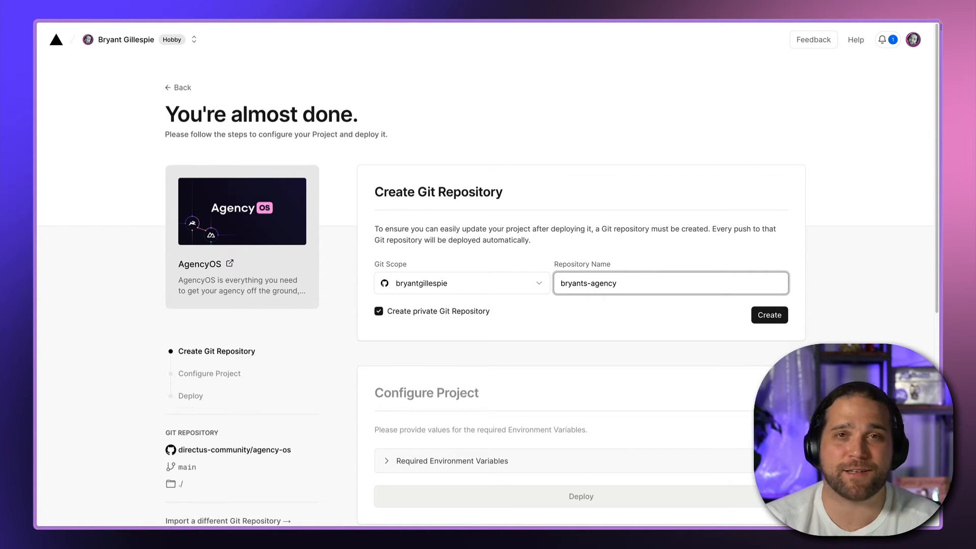
text(-os)
scroll(593, 264, down, 3)
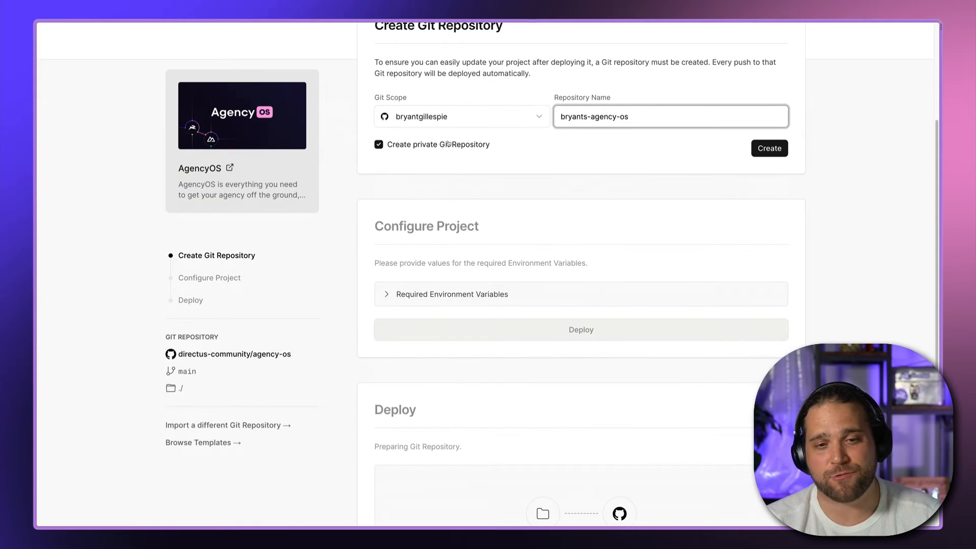
Review the required environment variables and create the private bryants-agency-os repository
click(481, 294)
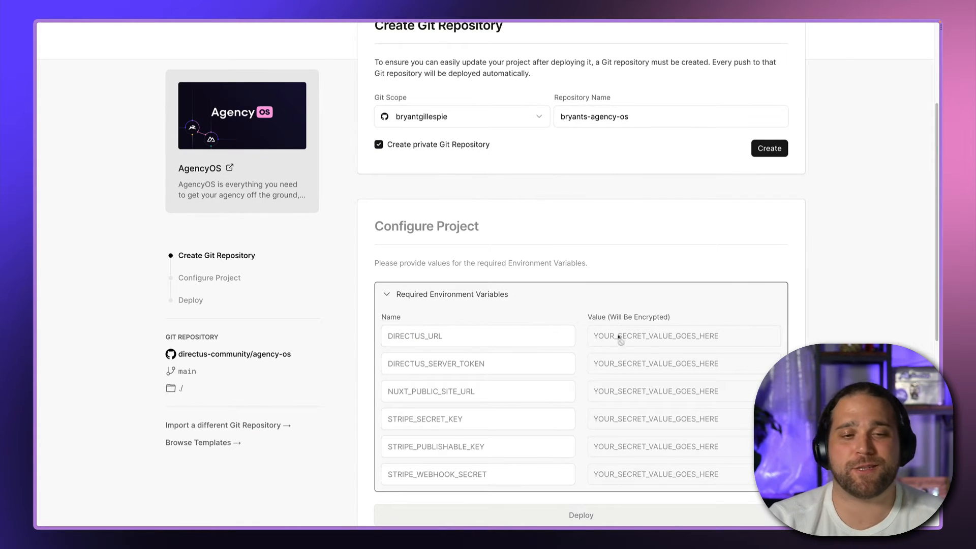
click(567, 336)
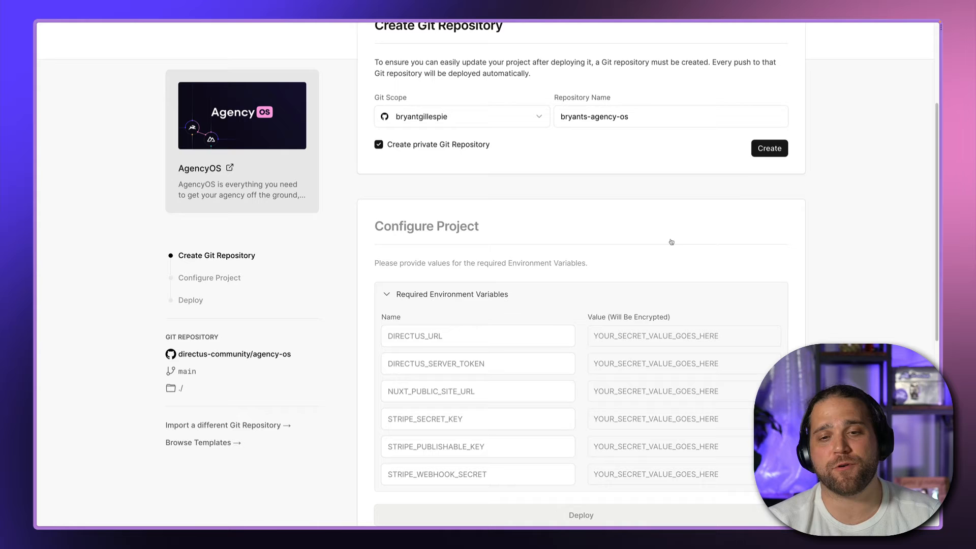
key(Return)
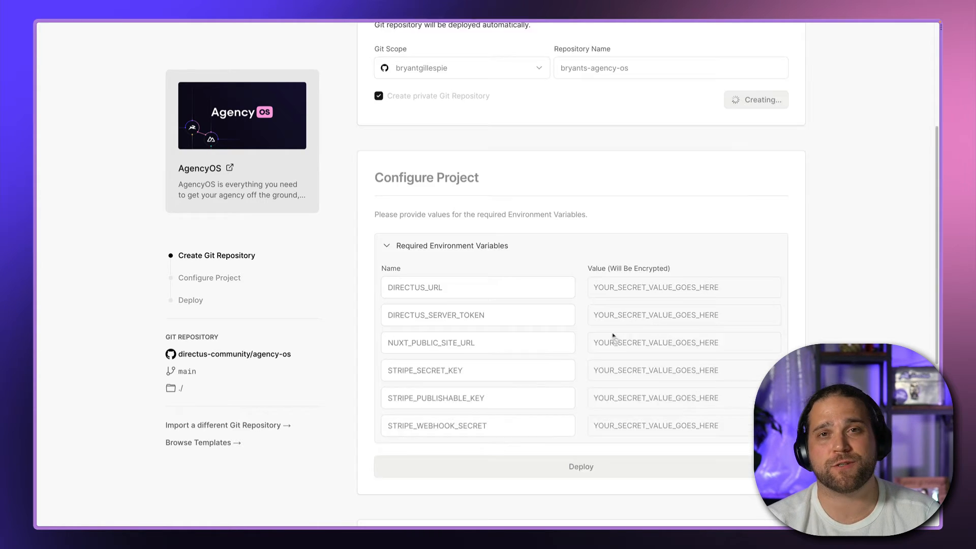
click(646, 193)
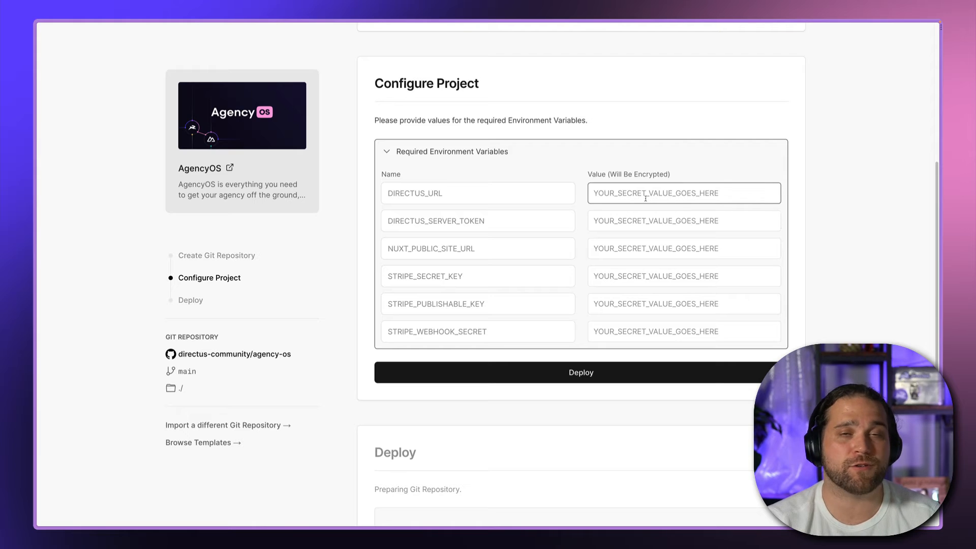
text(https://)
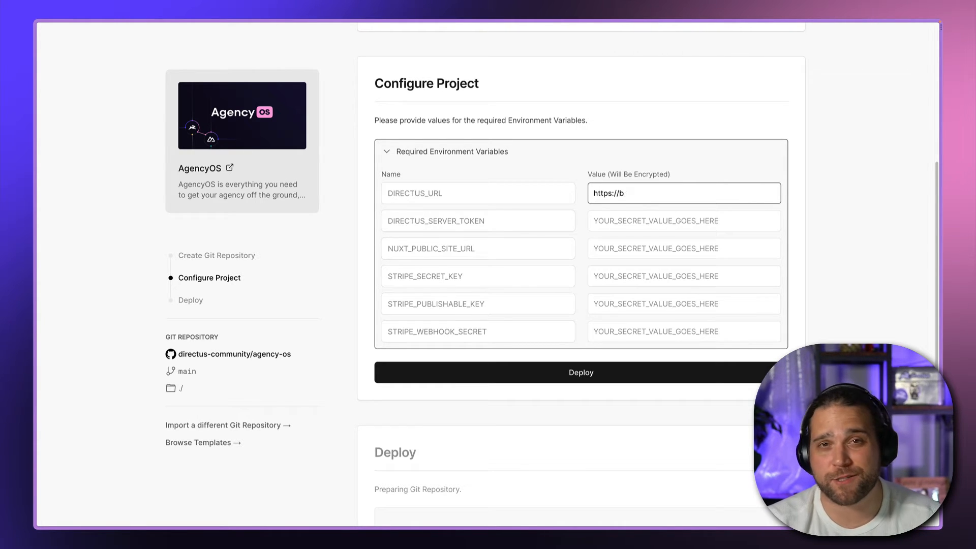
text(bryants-agency)
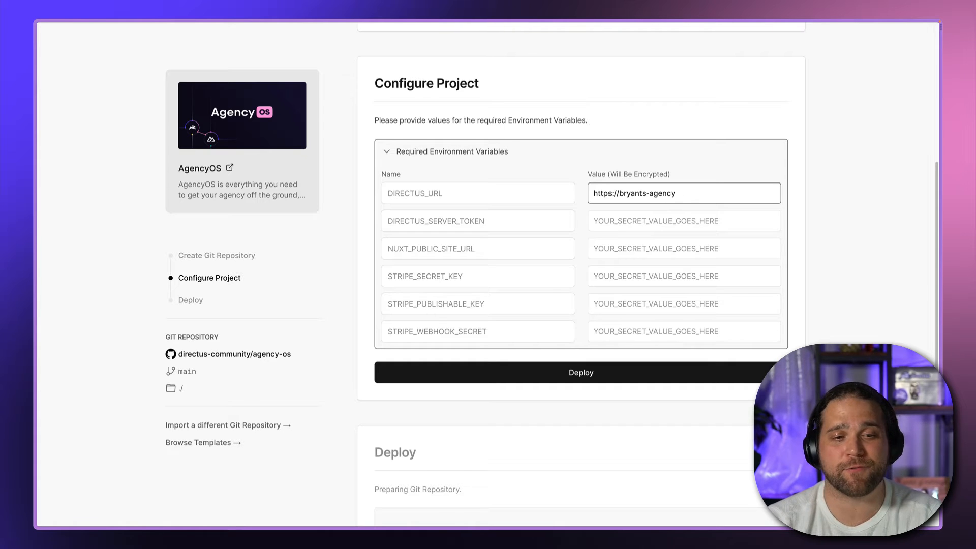
text(.directus.app)
key(Tab)
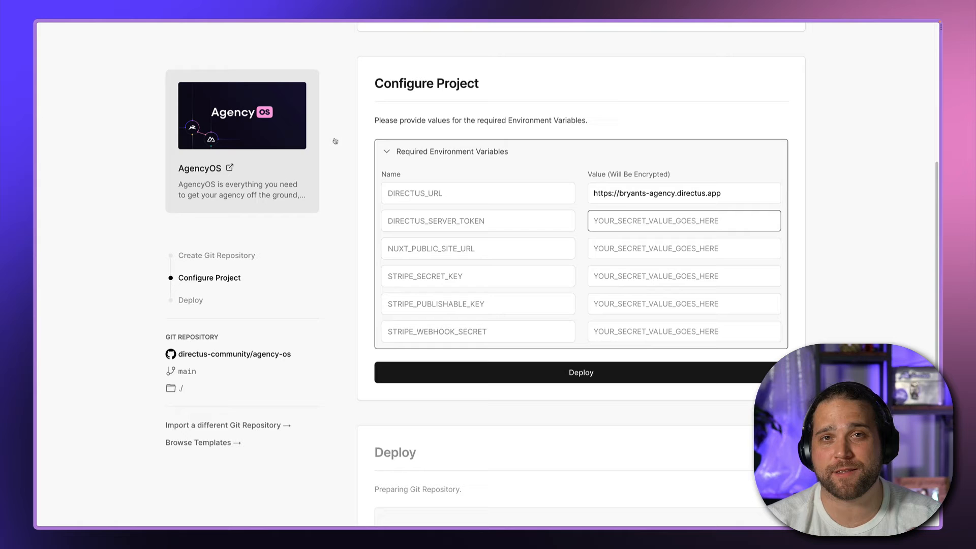
key(ctrl+v)
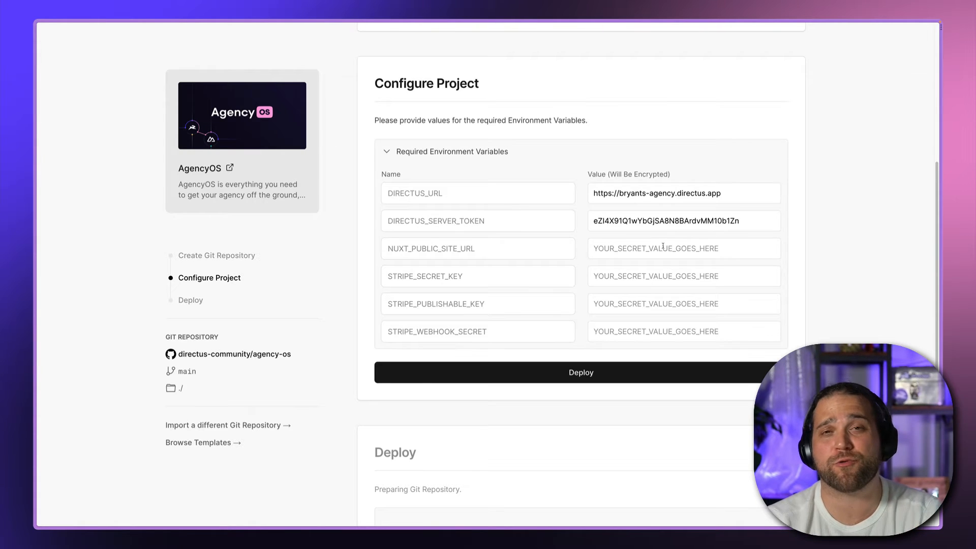
Fill the site URL and three Stripe variables with 'na' placeholders and deploy
click(680, 246)
text(na)
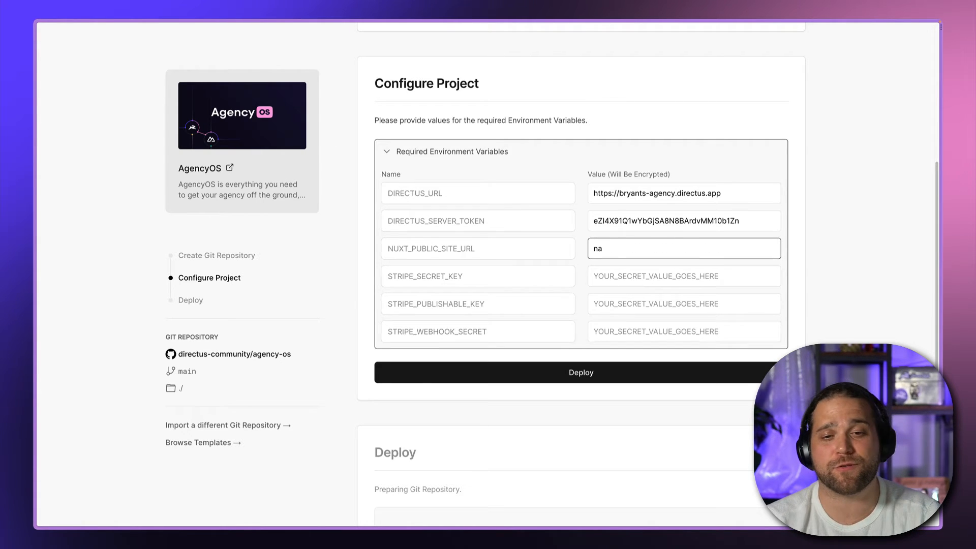
click(617, 276)
text(na)
key(Tab)
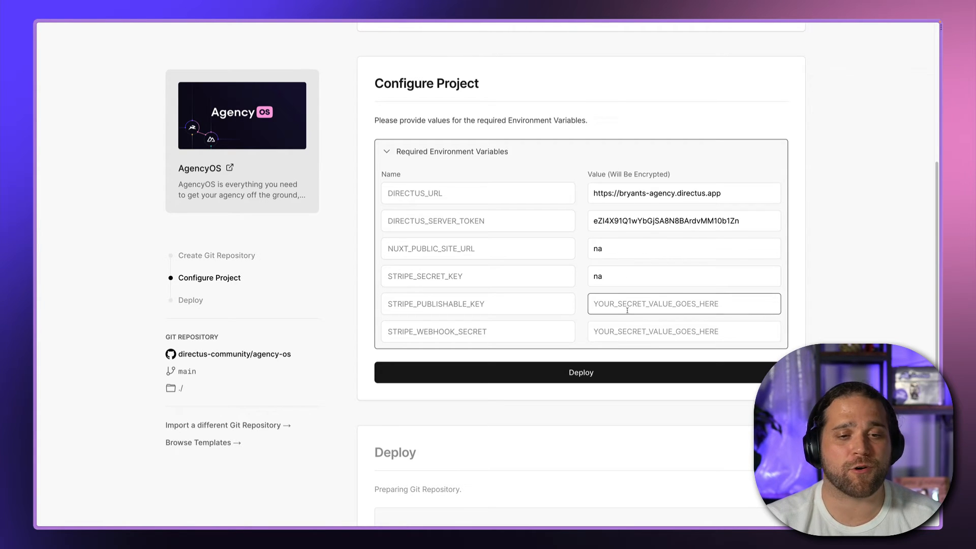
text(nna)
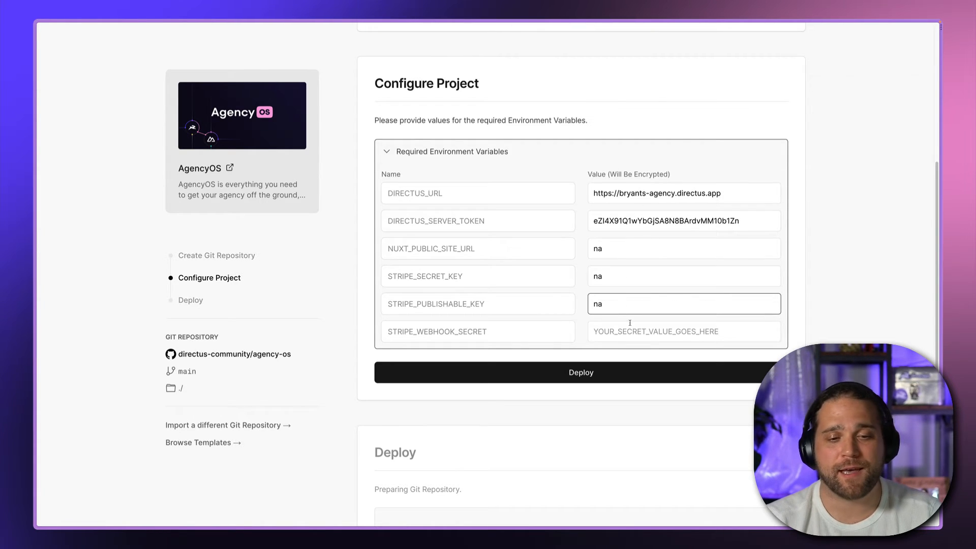
click(656, 331)
text(na)
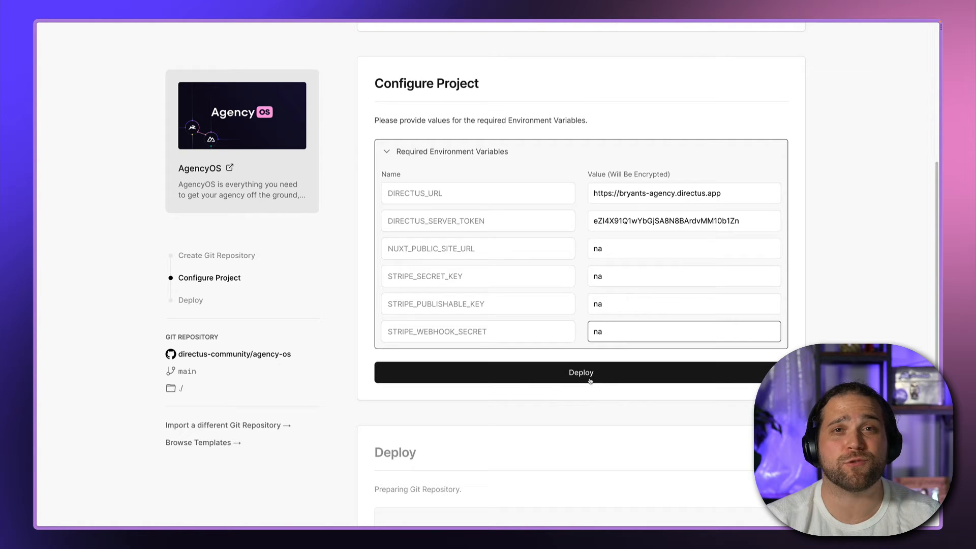
click(590, 378)
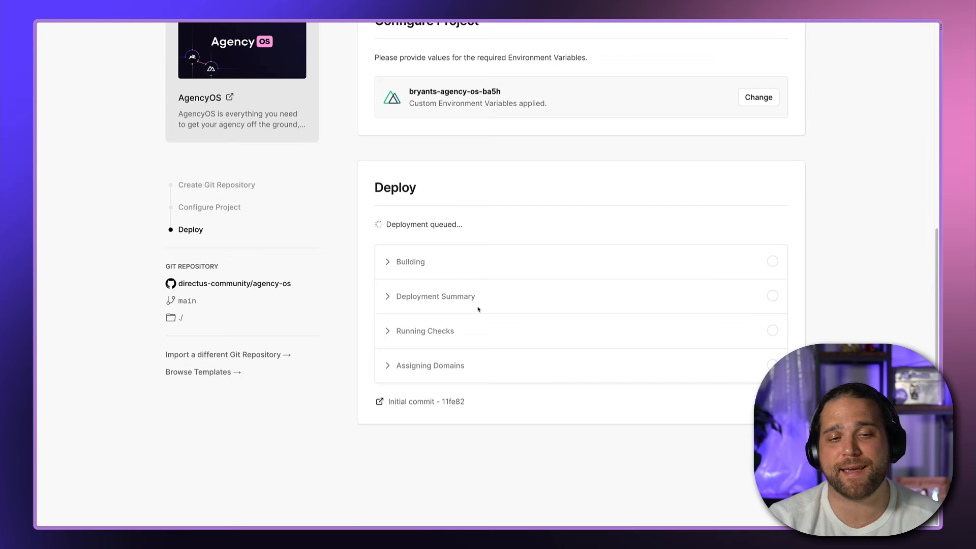
scroll(555, 387, down, 5)
scroll(555, 387, down, 5)
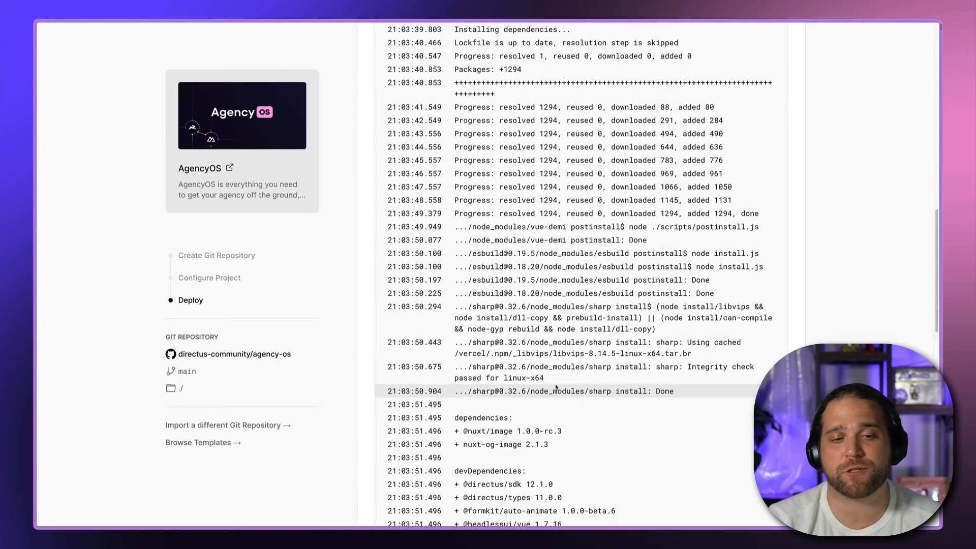
scroll(555, 388, down, 5)
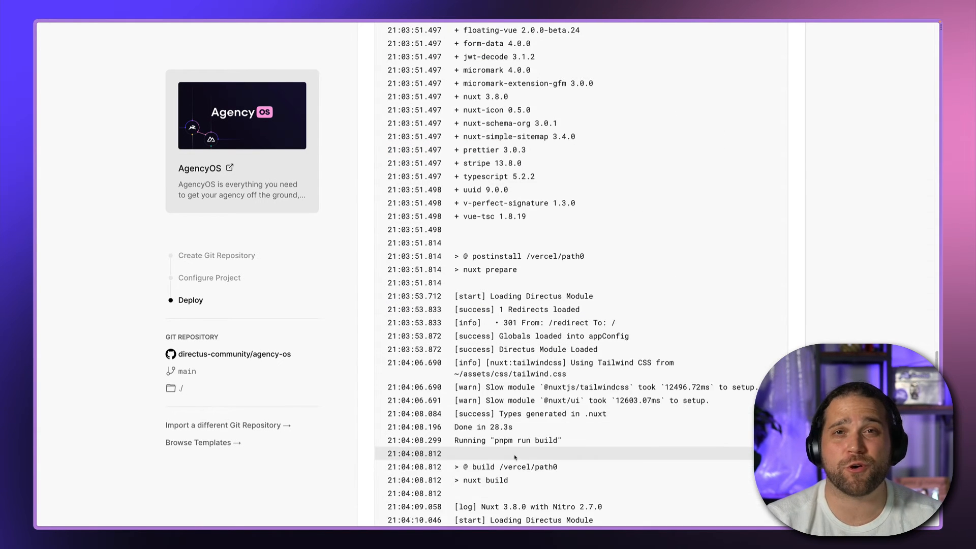
scroll(516, 456, down, 5)
scroll(516, 456, down, 3)
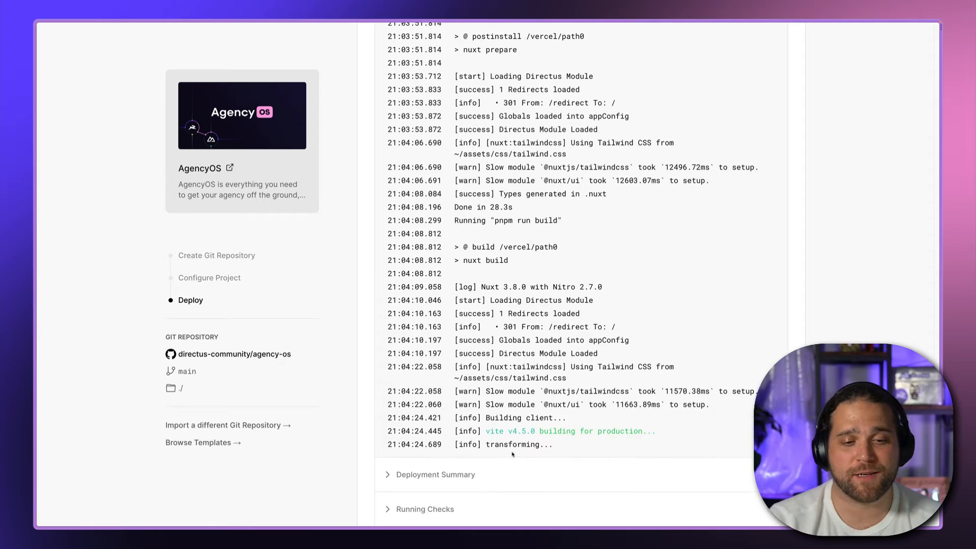
scroll(513, 455, down, 5)
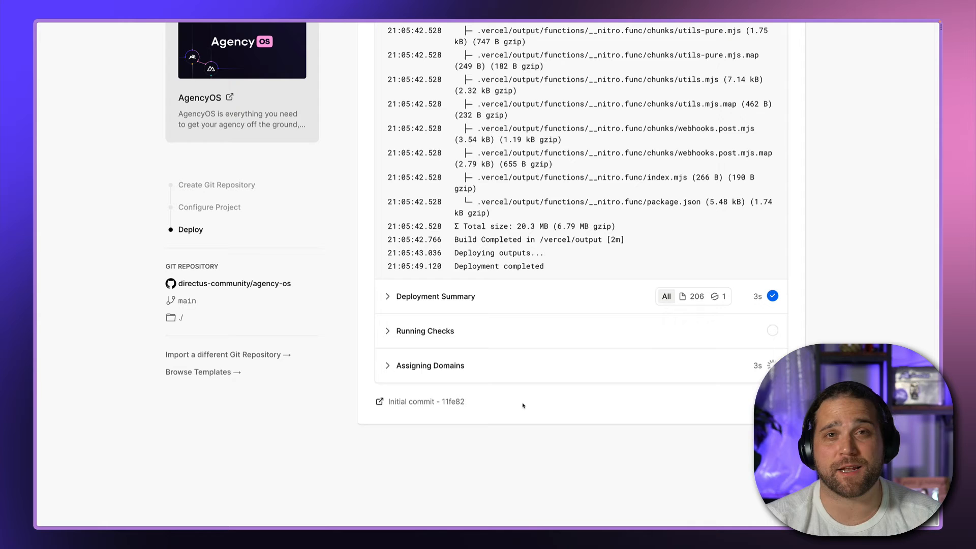
Expand the Deployment Summary while the AgencyOS build completes
click(389, 297)
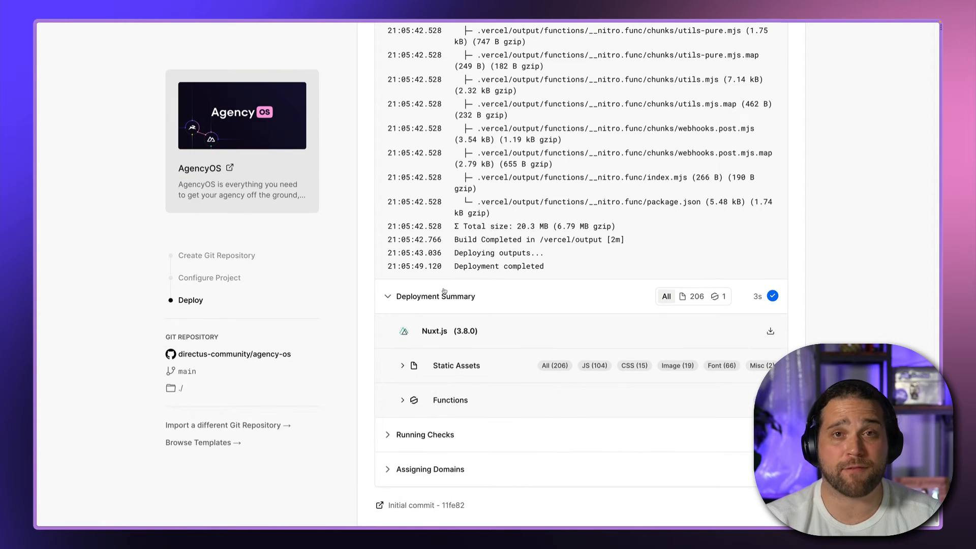
scroll(445, 292, down, 3)
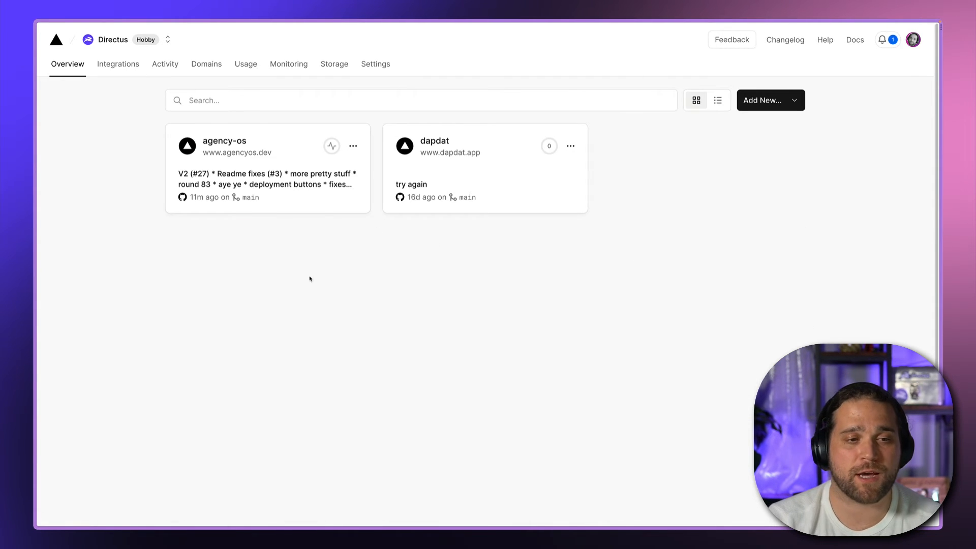
Switch to the personal account, open bryants-agency-os-ba5h and visit its live deployed site
click(168, 39)
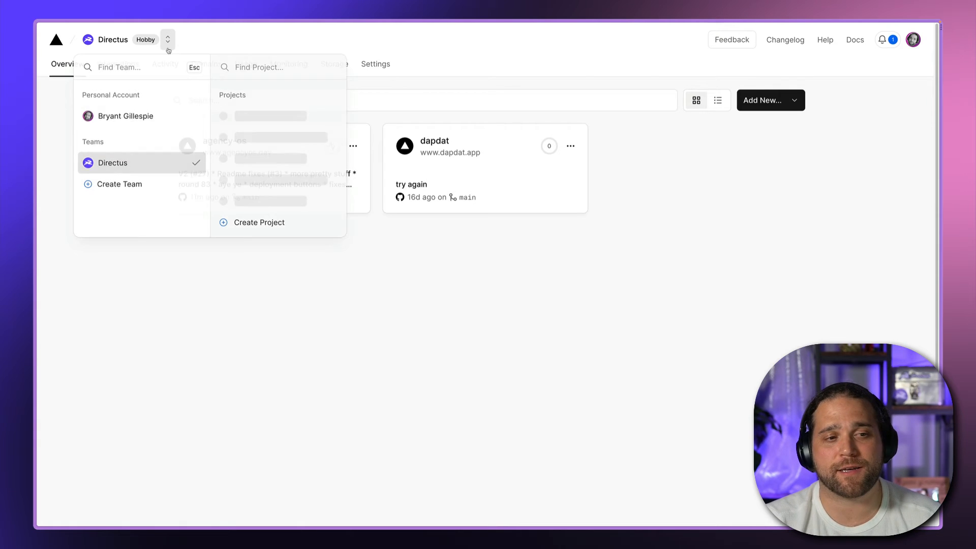
click(115, 116)
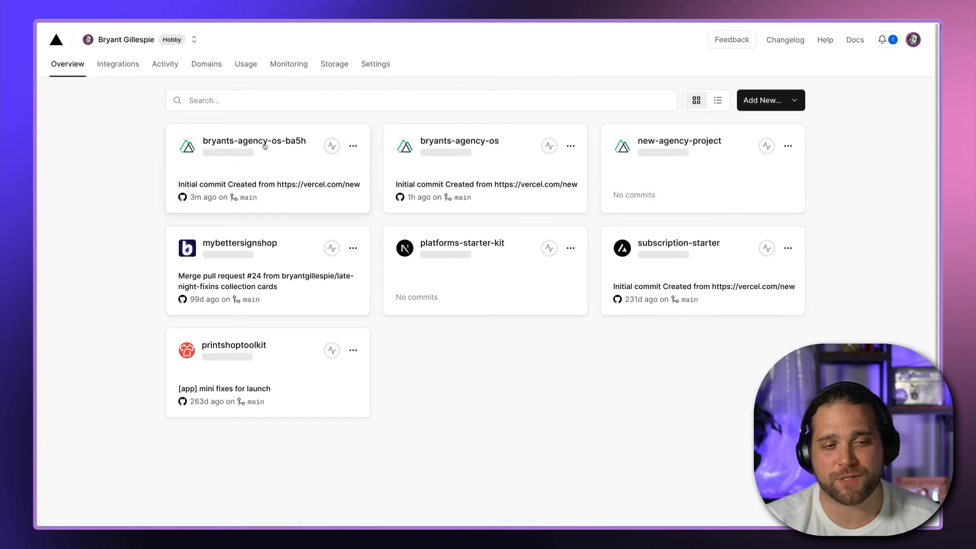
click(267, 158)
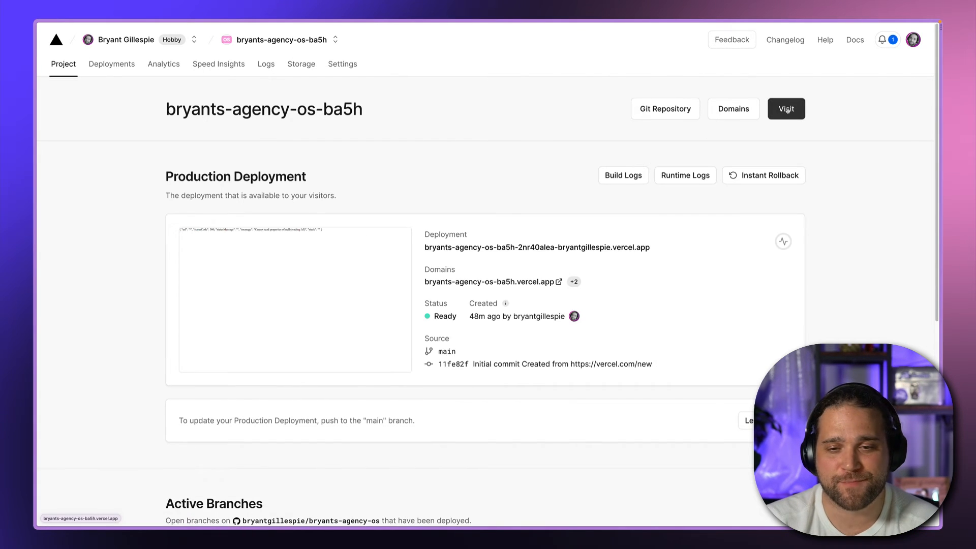
click(786, 108)
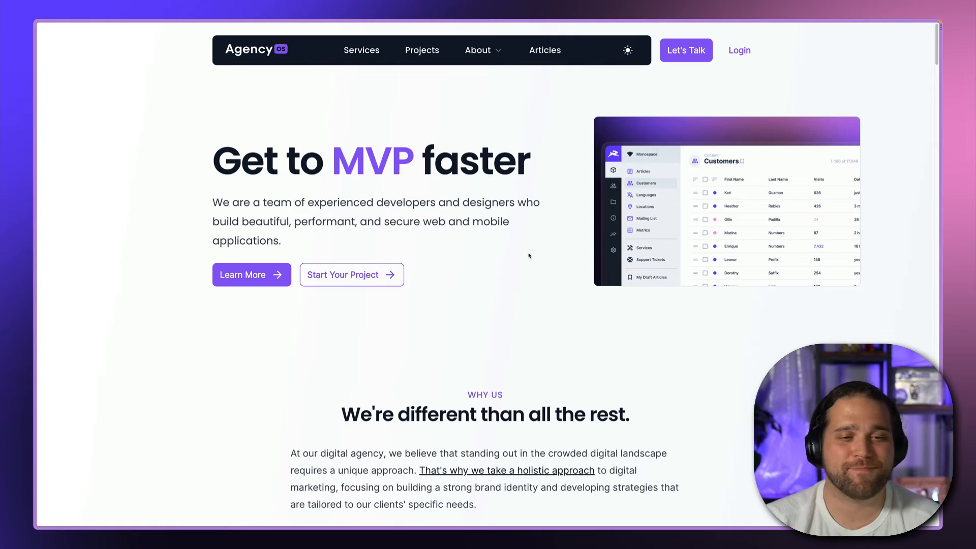
scroll(477, 292, down, 4)
scroll(477, 292, down, 4)
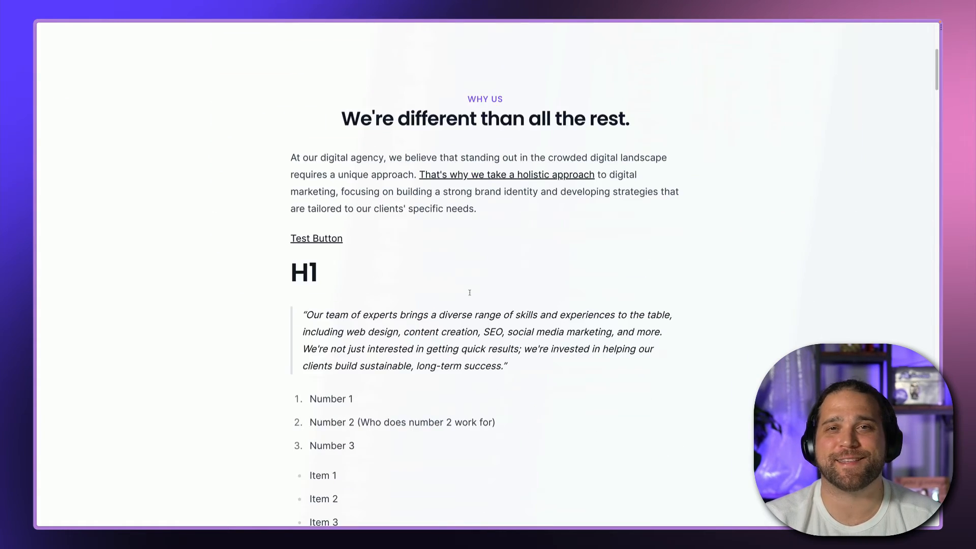
scroll(477, 292, down, 4)
scroll(473, 293, down, 4)
scroll(470, 292, down, 5)
scroll(469, 292, up, 15)
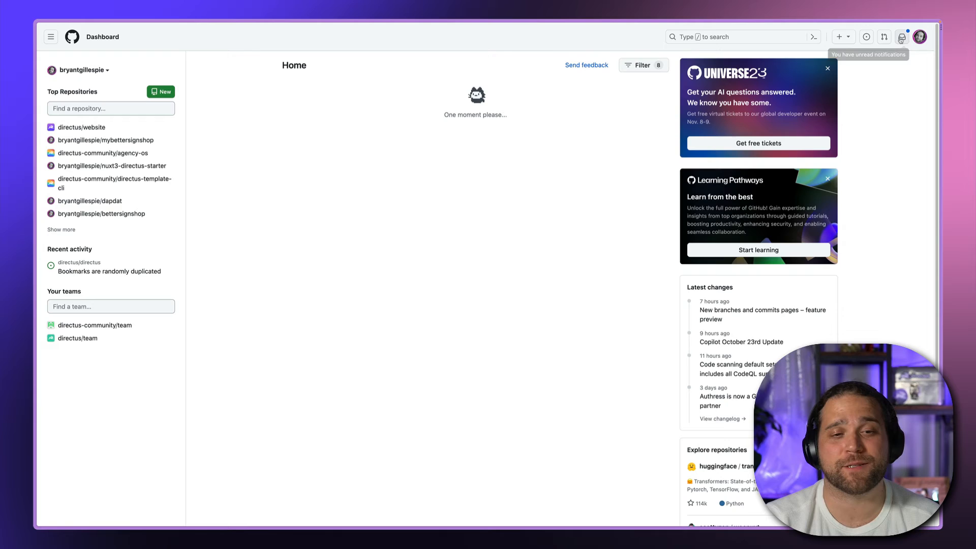
Go to Your repositories from the avatar menu and open bryants-agency-os
click(920, 37)
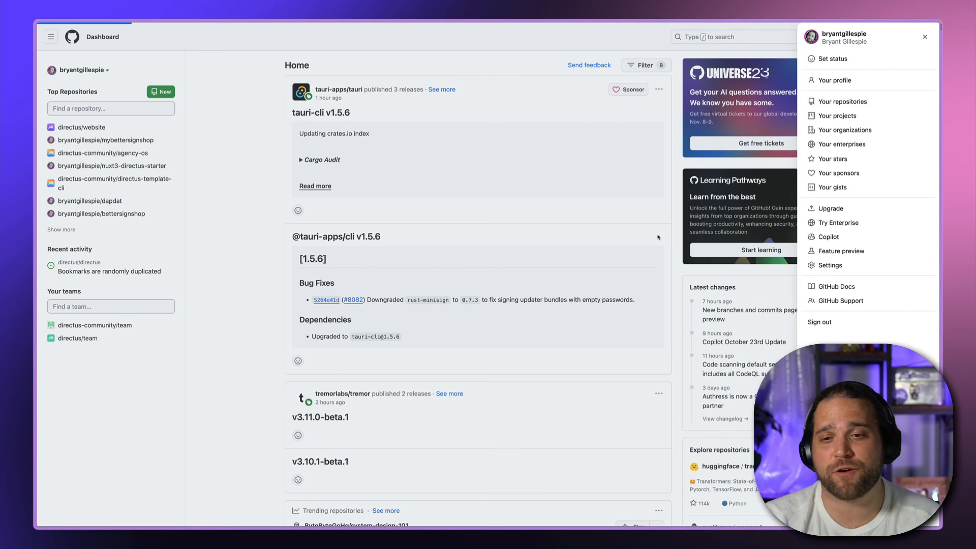
click(457, 290)
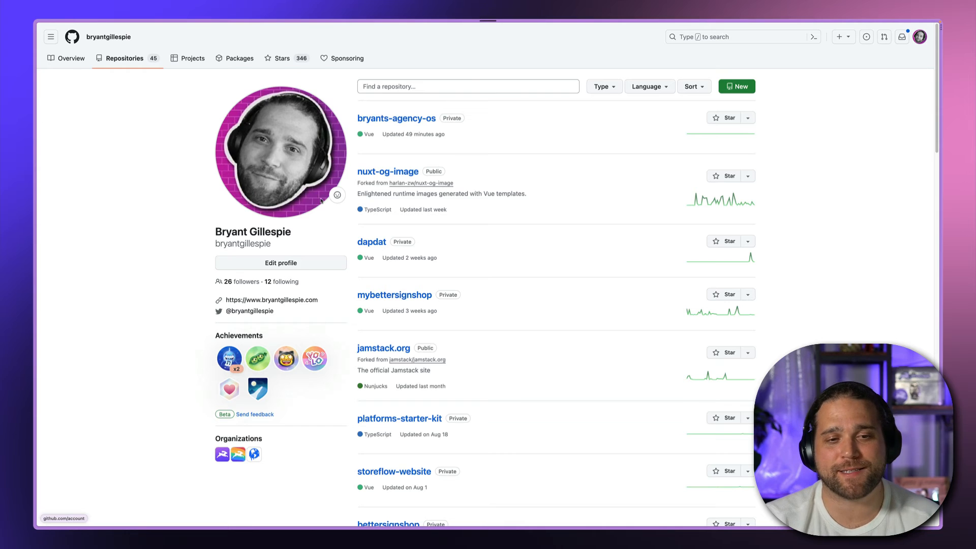
click(396, 118)
scroll(459, 328, down, 10)
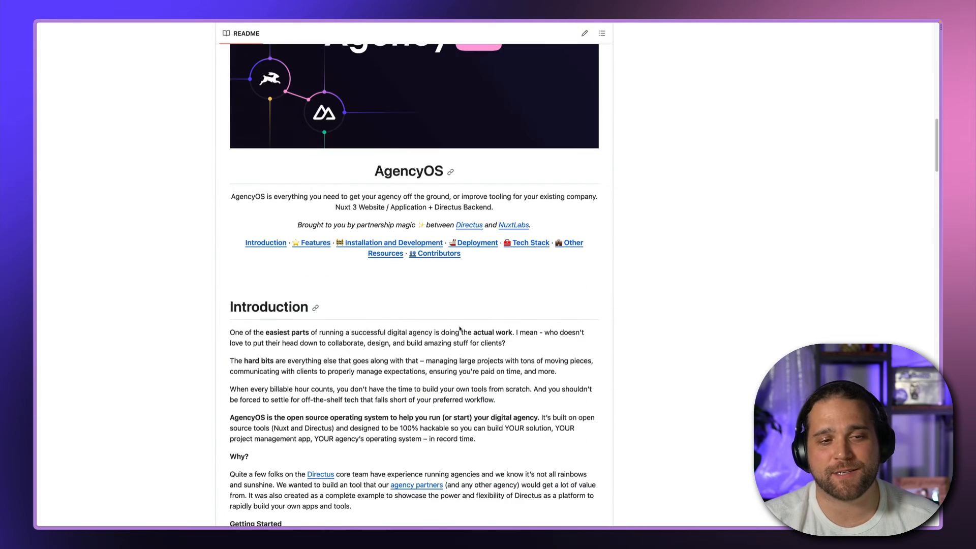
scroll(459, 329, up, 10)
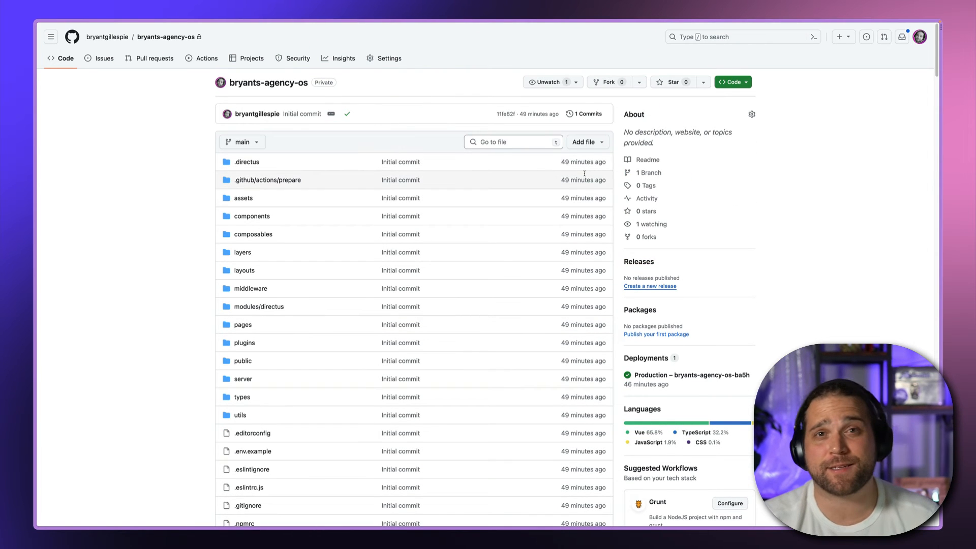
Copy the repository's GitHub CLI clone command from the Code menu
click(739, 84)
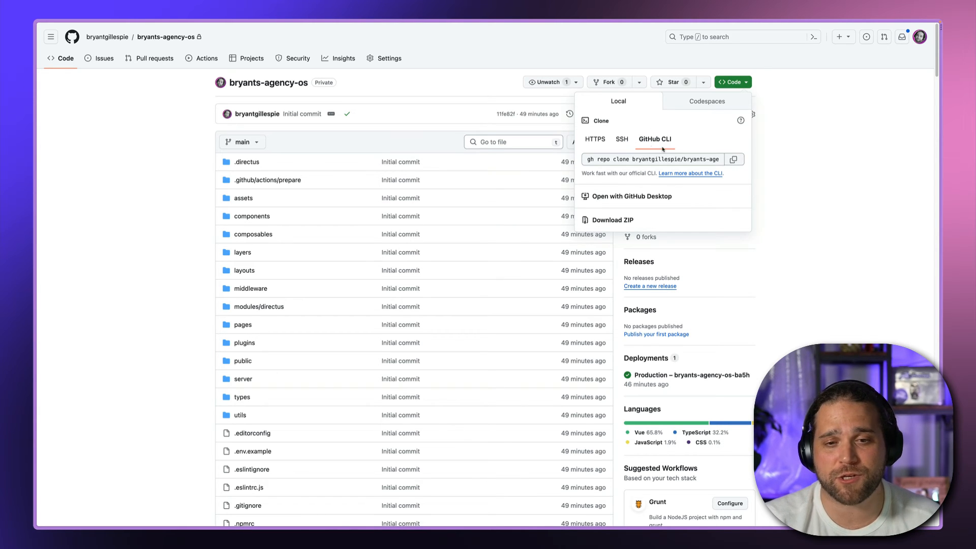
click(734, 159)
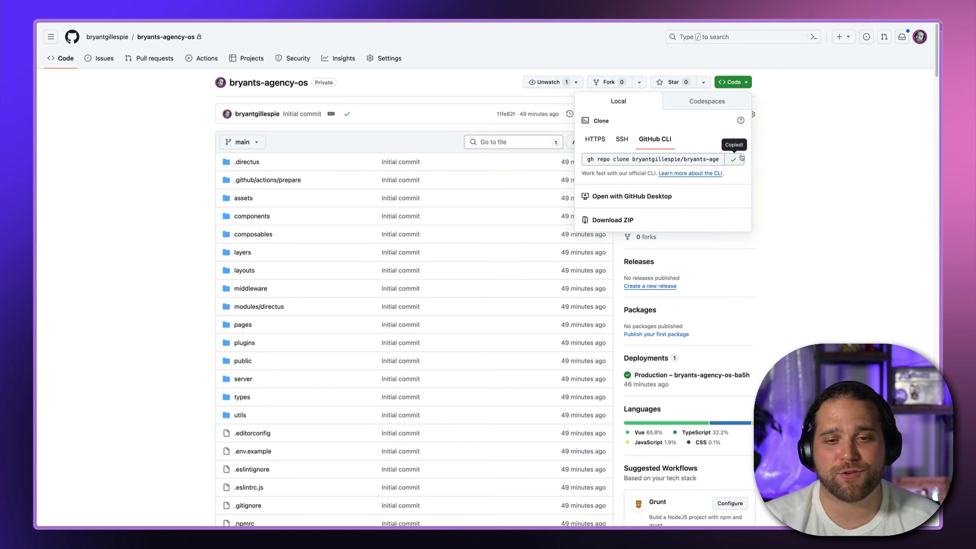
click(826, 225)
key(super+space)
text(term)
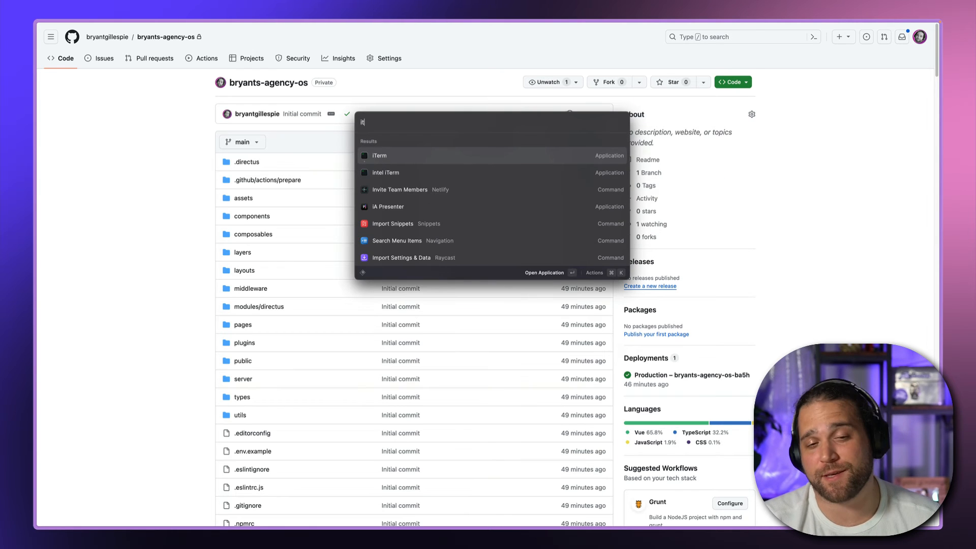
In iTerm, move into the sites folder and run gh repo clone bryantgillespie/bryants-agency-os
key(Return)
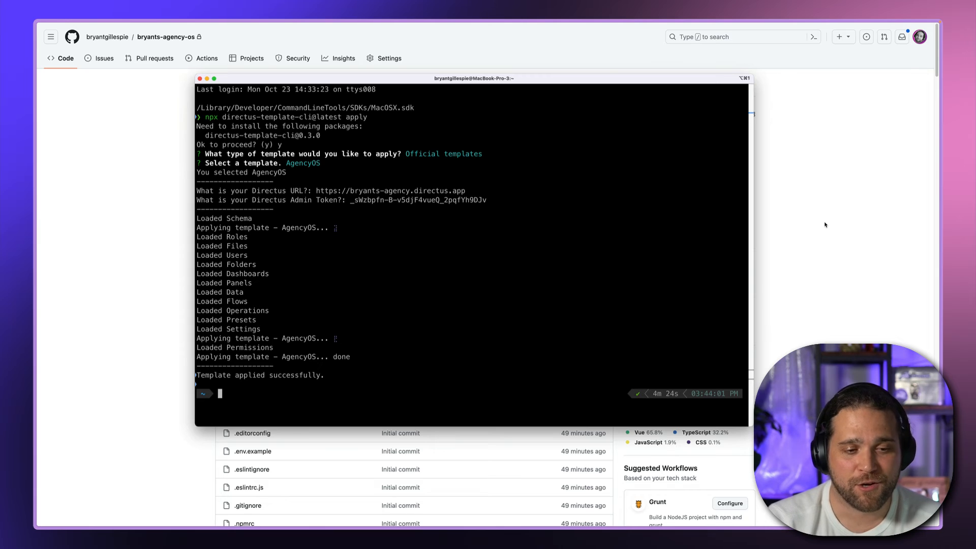
text(sites)
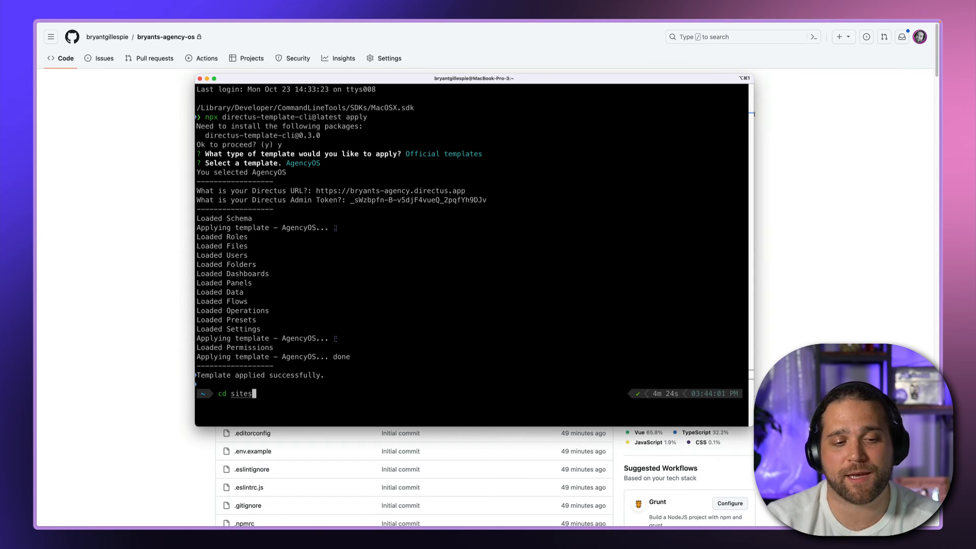
key(Return)
key(super+v)
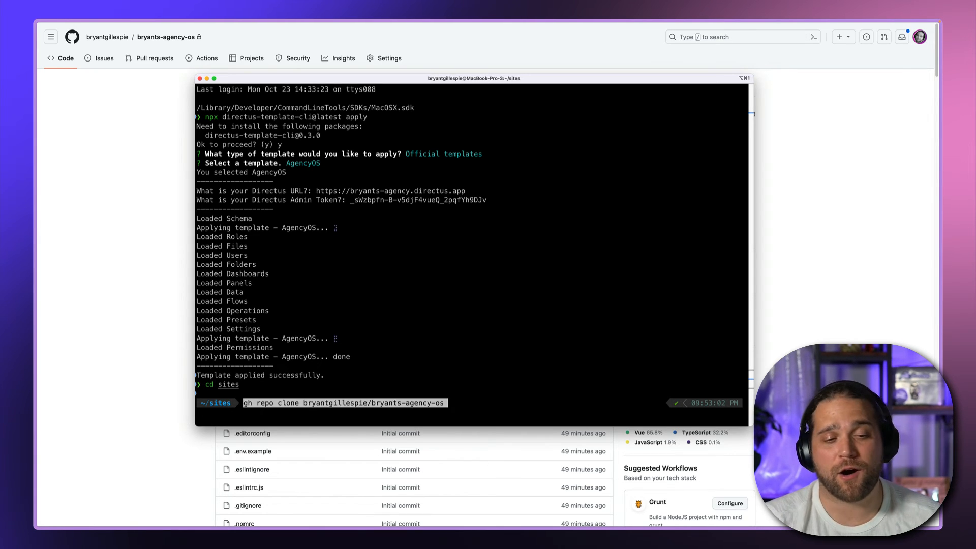
key(Return)
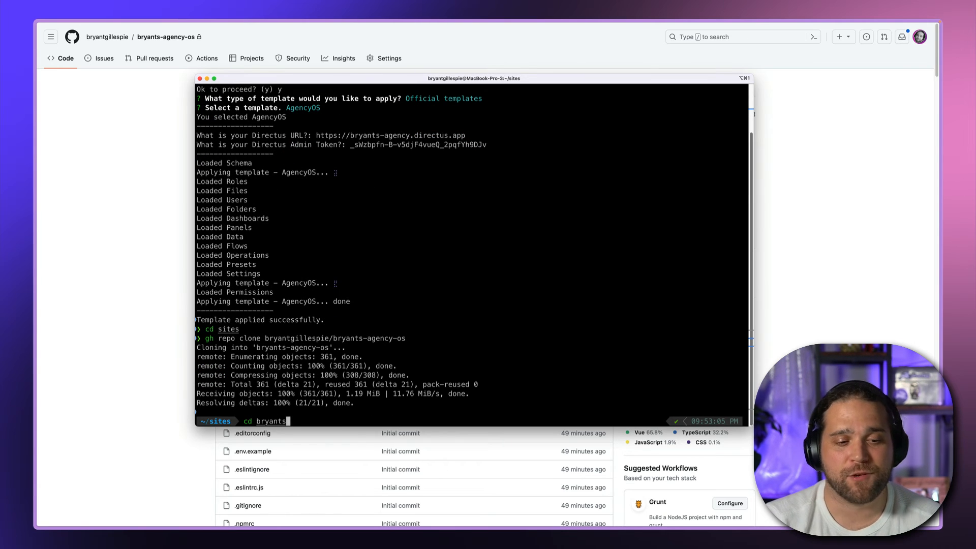
text(-agency-)
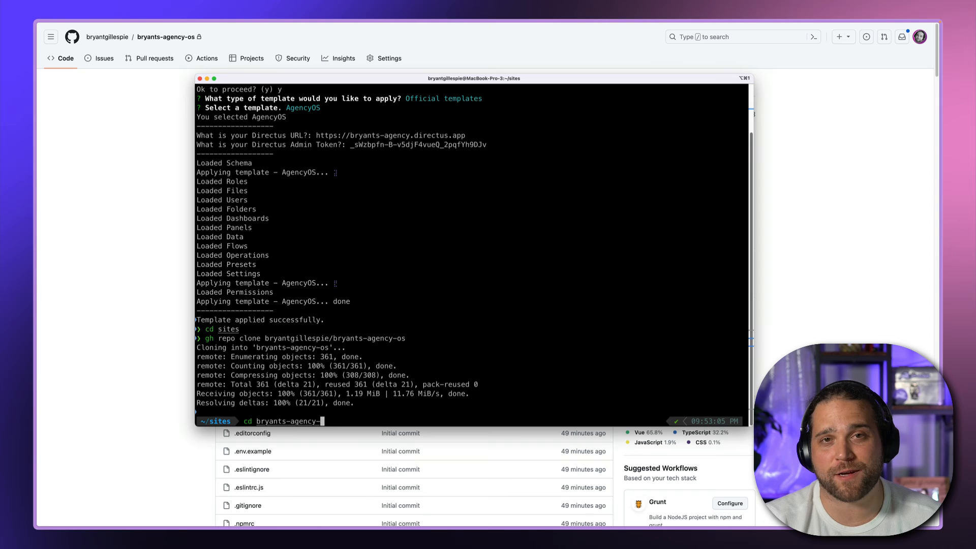
text(os)
Enter the bryants-agency-os folder and install dependencies with pnpm i
key(Return)
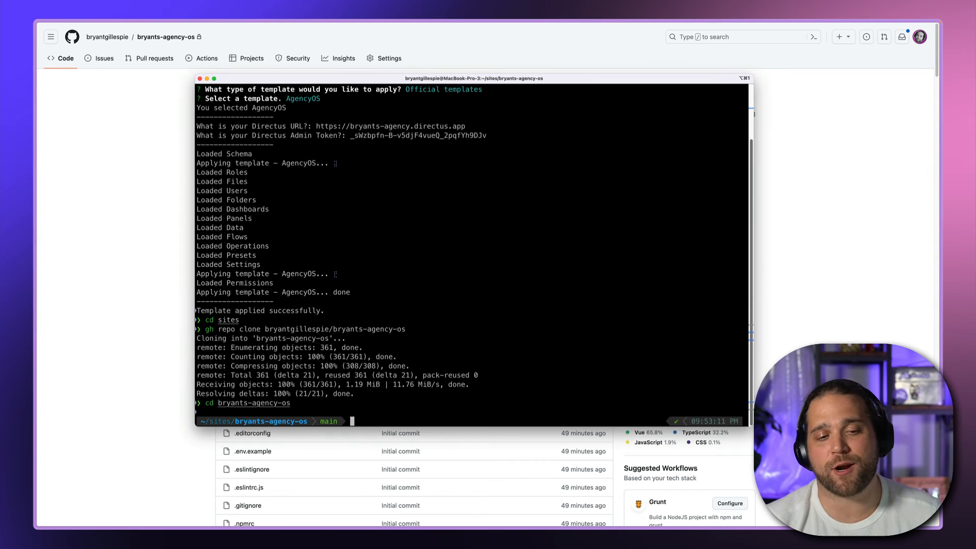
text(pnpm i)
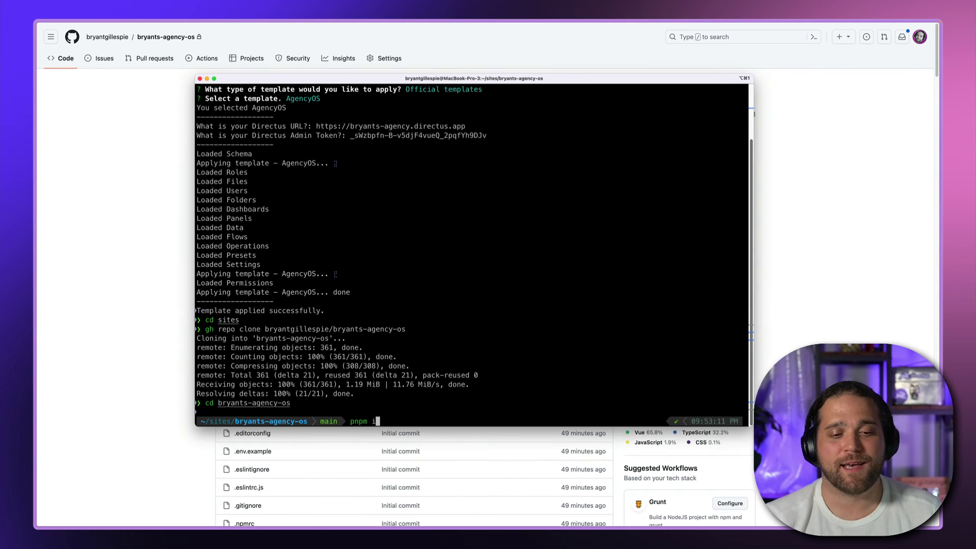
key(Return)
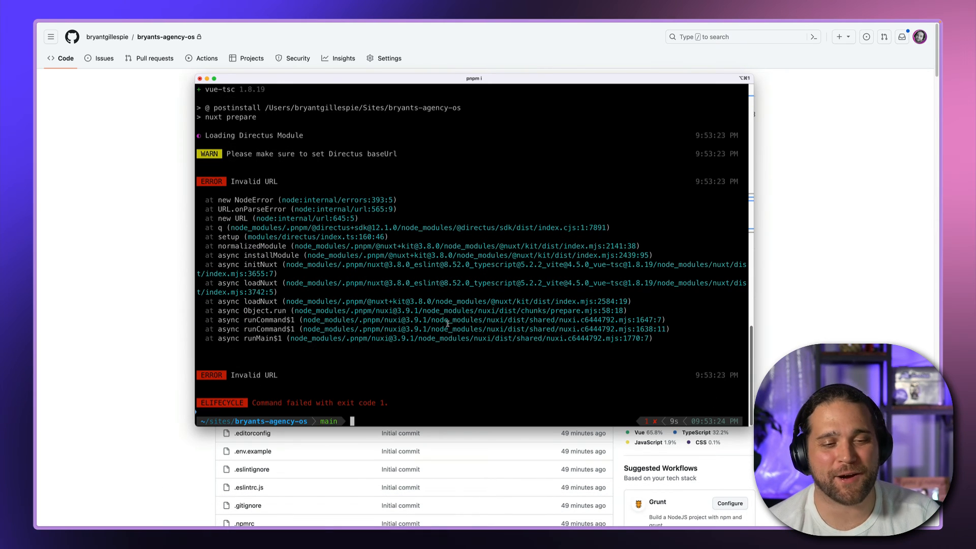
text(cod)
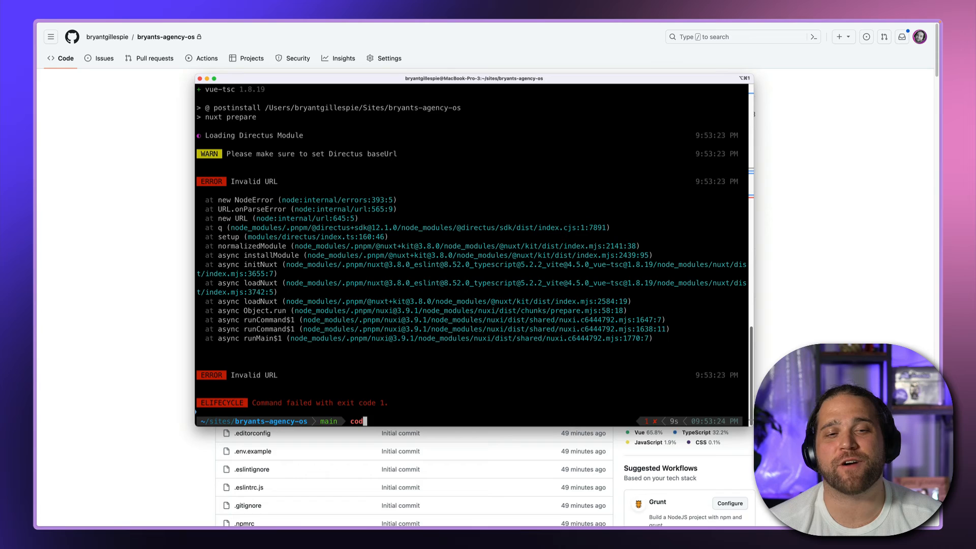
text(e .)
Open the project in VS Code, duplicate .env.example and rename the copy to .env
key(Return)
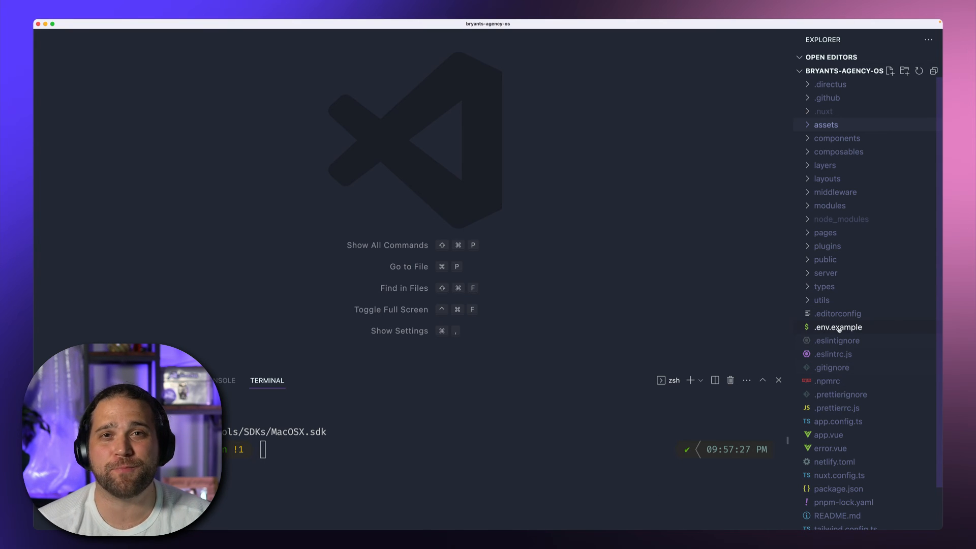
right_click(839, 328)
click(886, 460)
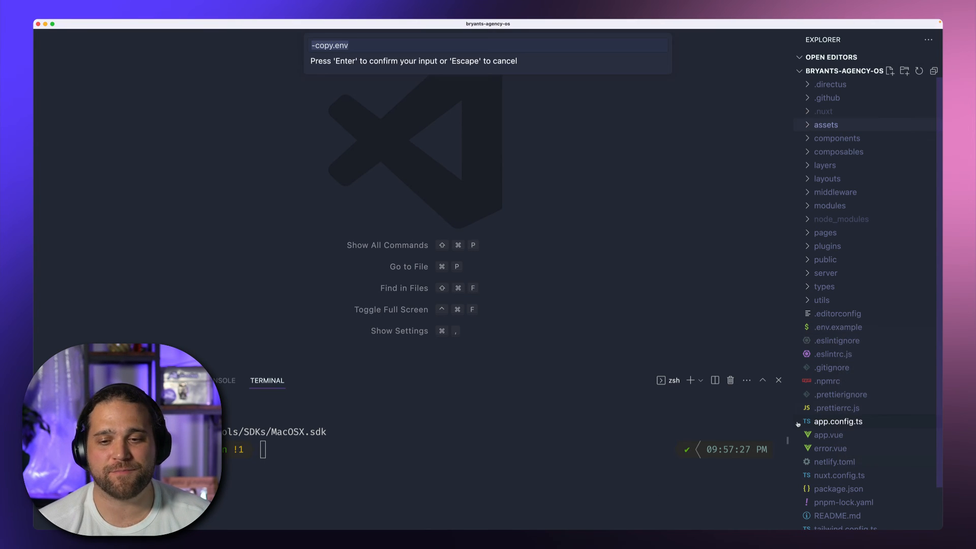
key(Return)
right_click(834, 327)
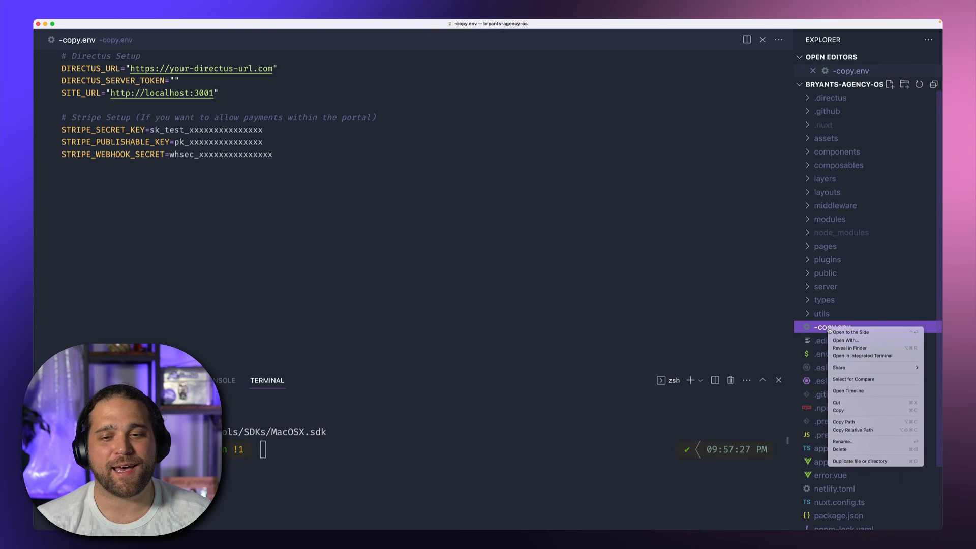
click(858, 443)
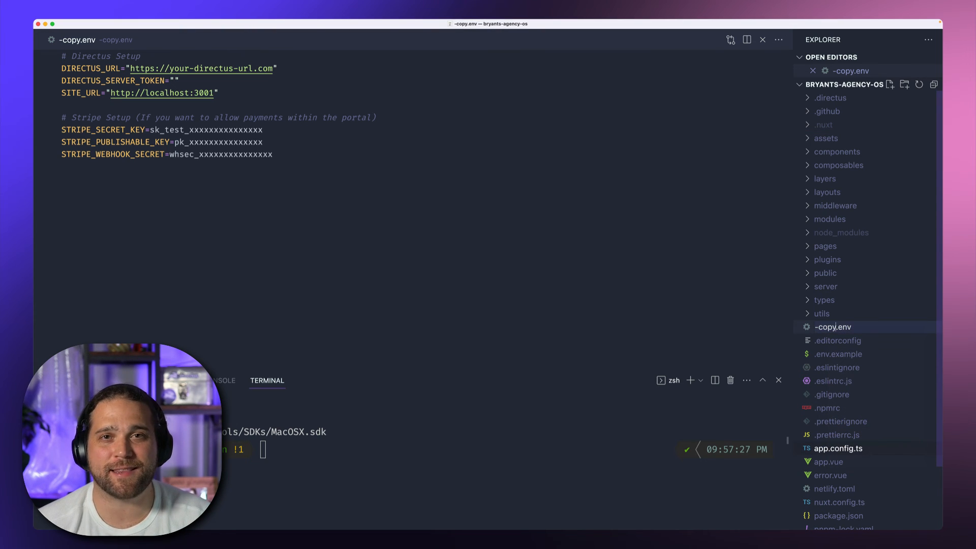
key(BackSpace)
key(BackSpace)
key(BackSpace)
key(Return)
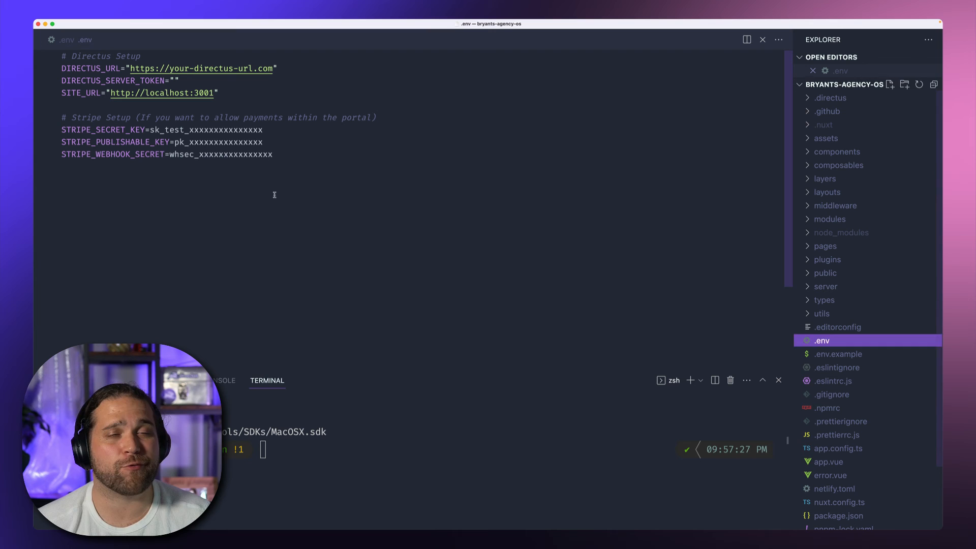
click(275, 194)
drag(169, 69, 257, 68)
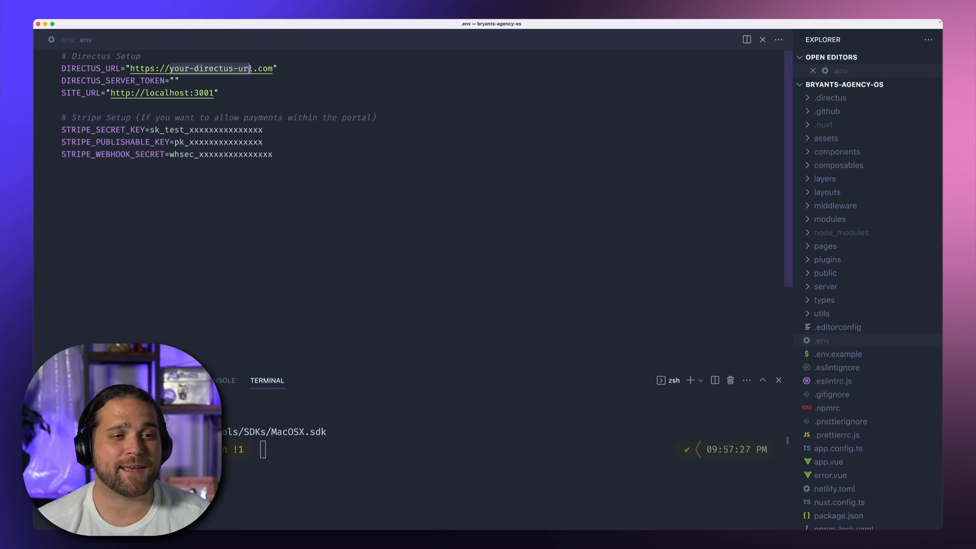
text(bryants)
key(BackSpace)
key(BackSpace)
key(BackSpace)
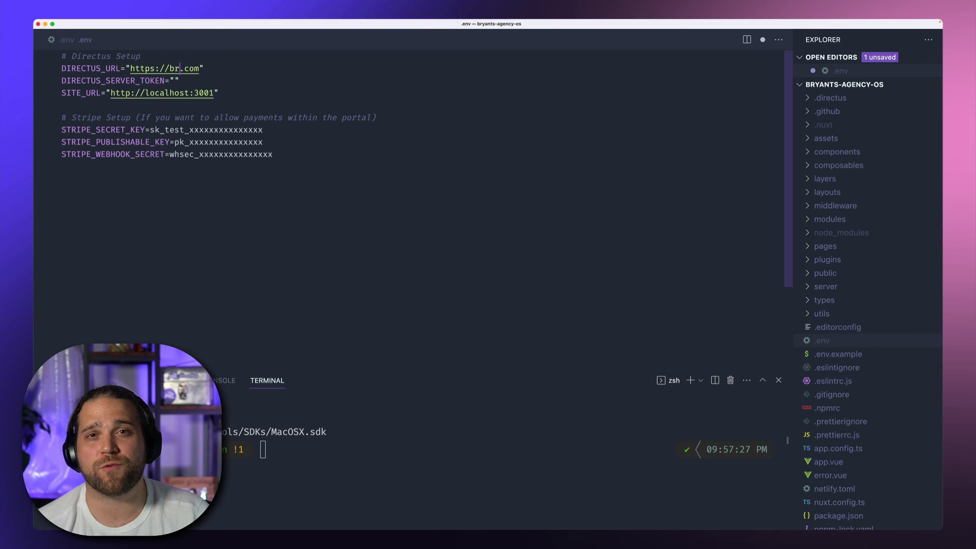
text(yants-agency)
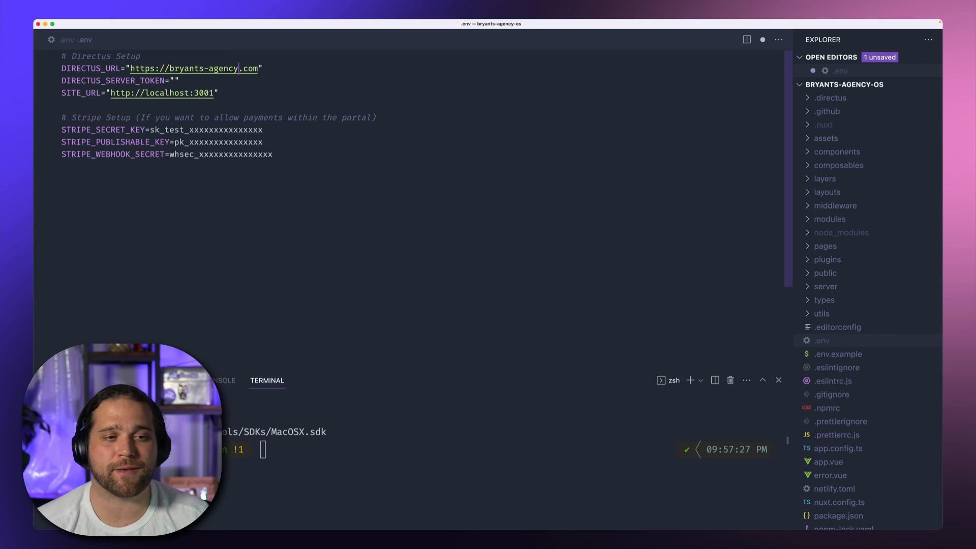
text(.directus.app)
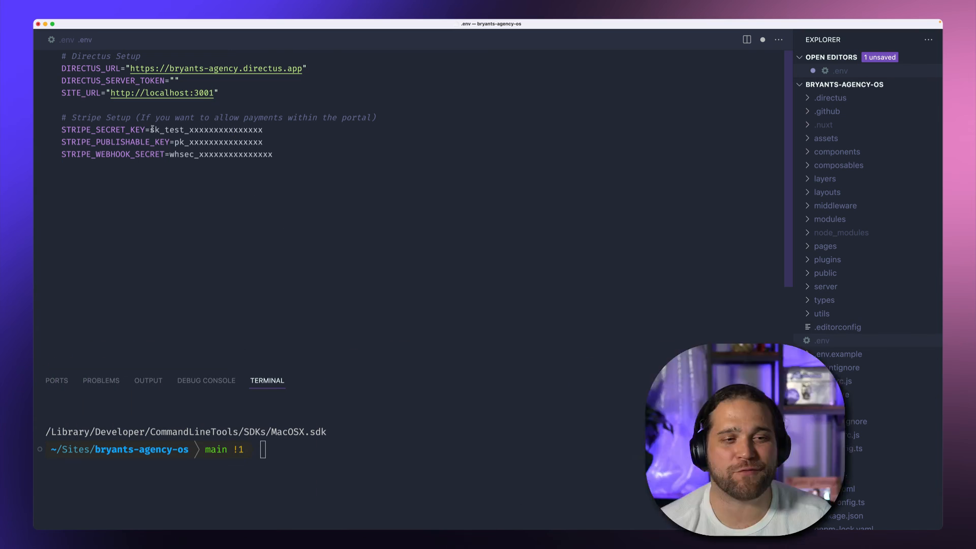
Save .env and run pnpm dev to start the Nuxt server on localhost:3001
key(super+s)
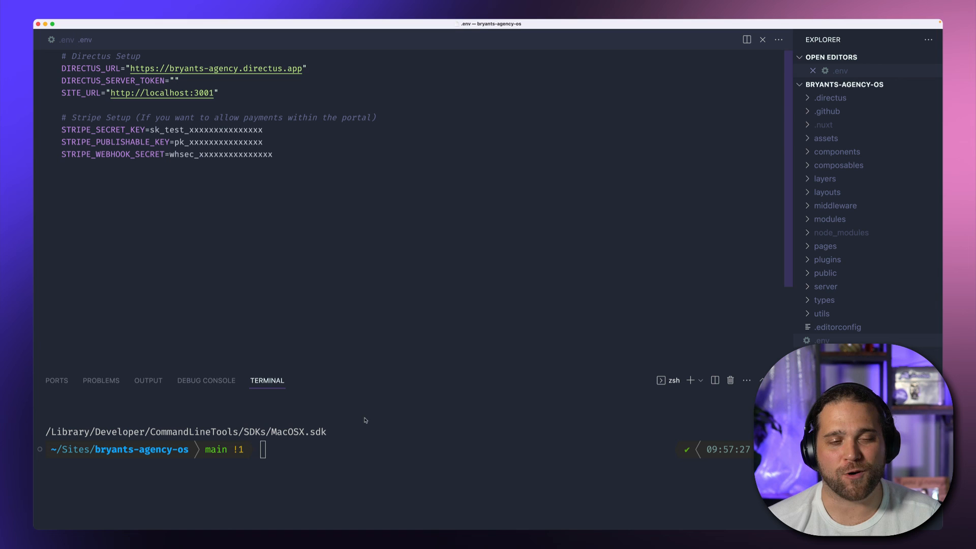
text(pnpm)
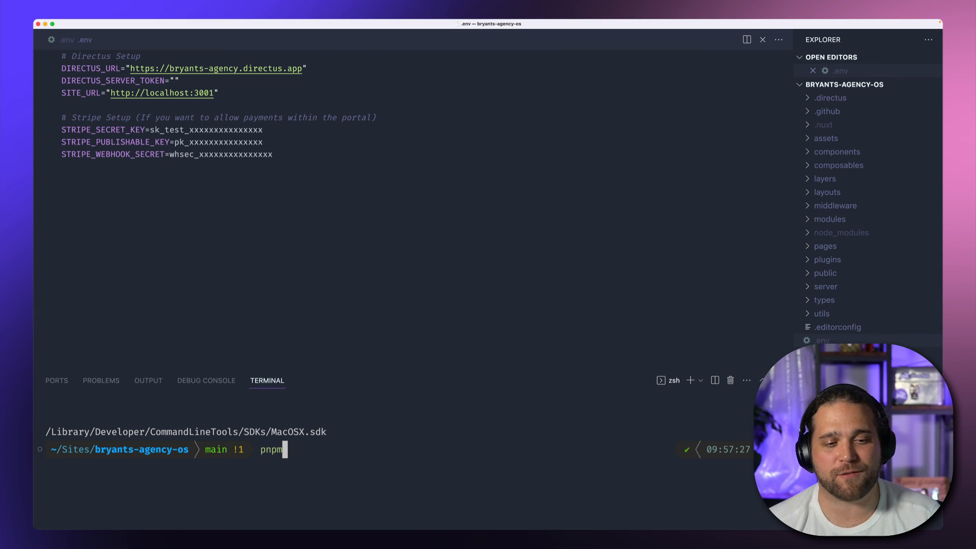
text( dev)
key(Return)
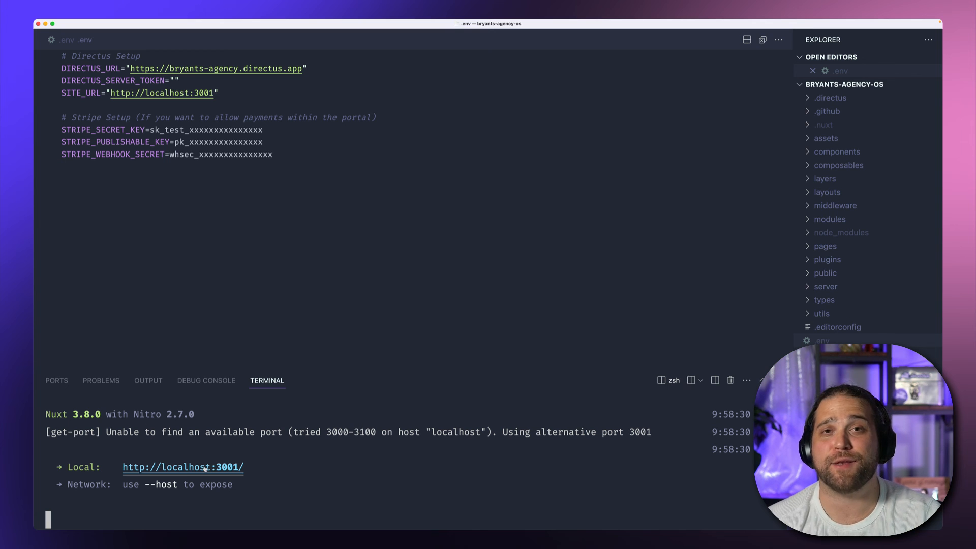
scroll(209, 444, up, 1)
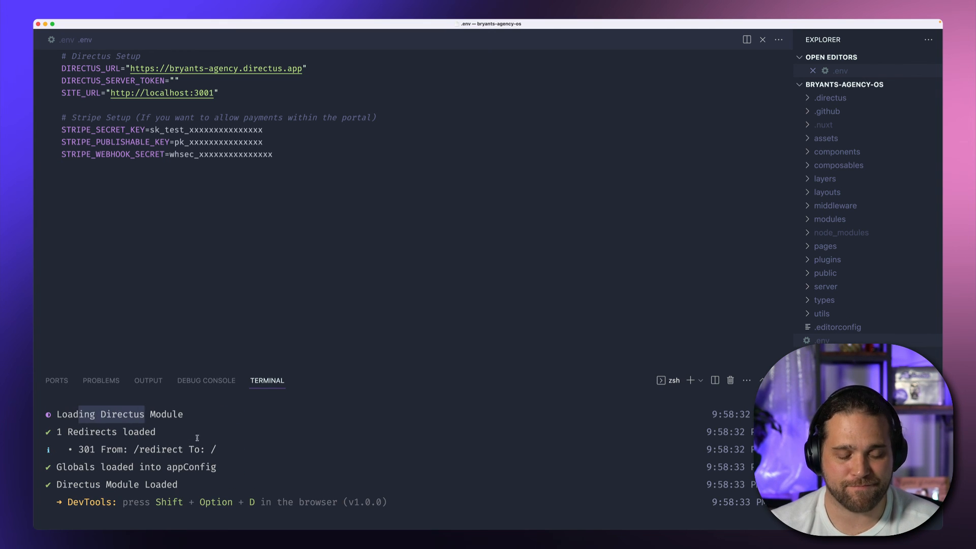
scroll(195, 435, up, 2)
Open the localhost site in Arc, tile it left of VS Code and zoom the editor out
super+click(191, 405)
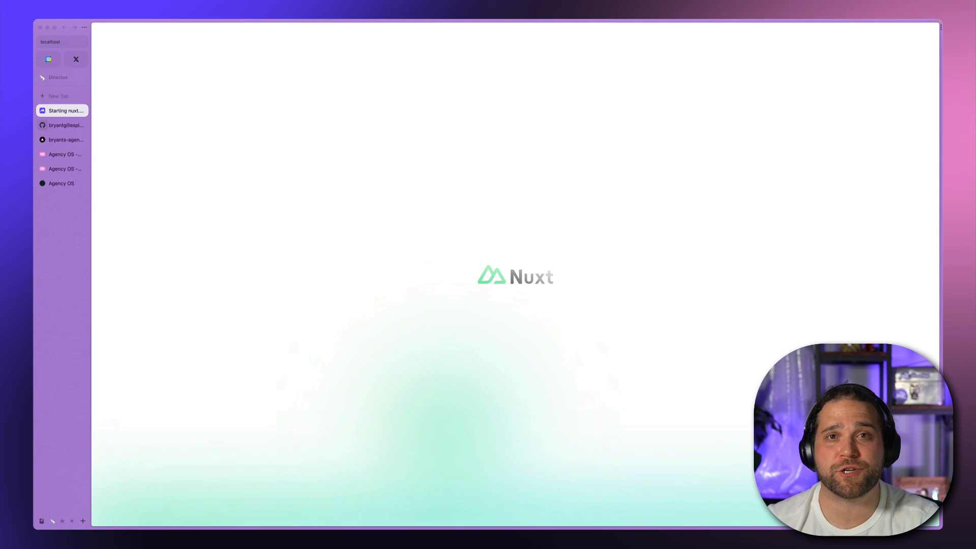
key(ctrl+alt+Left)
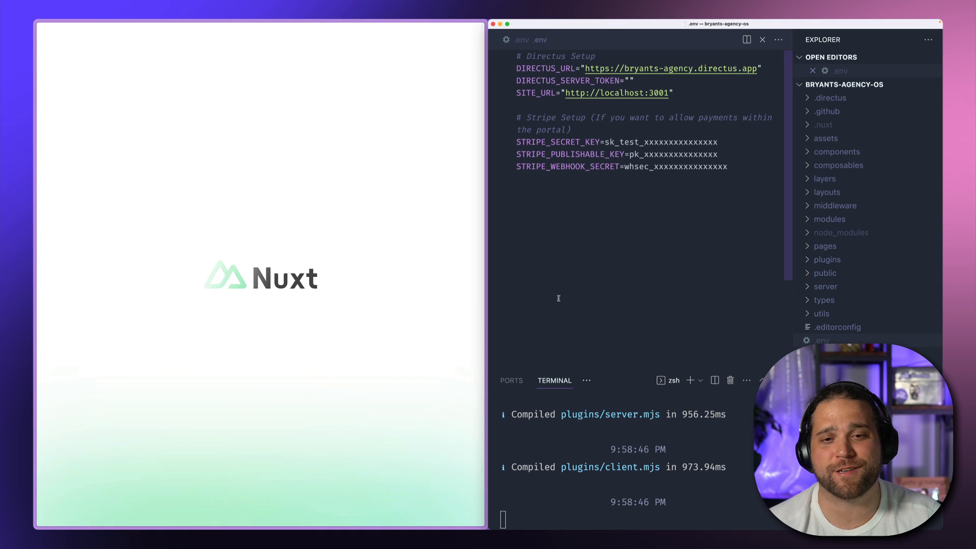
key(super+minus)
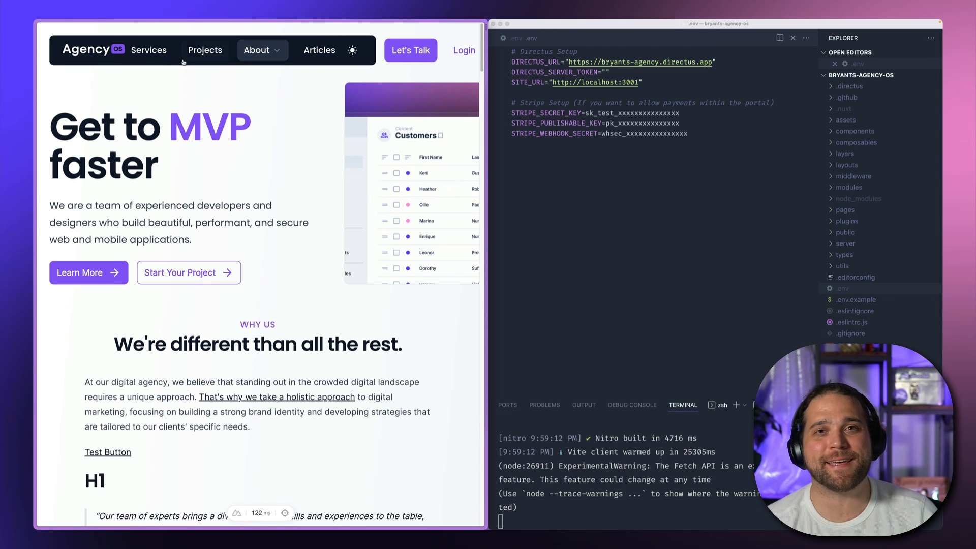
key(ctrl+minus)
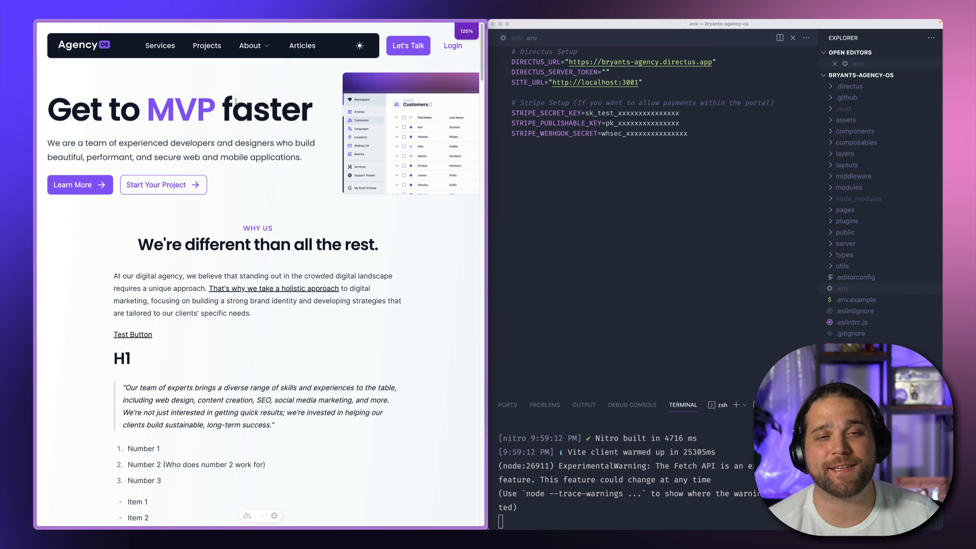
click(260, 123)
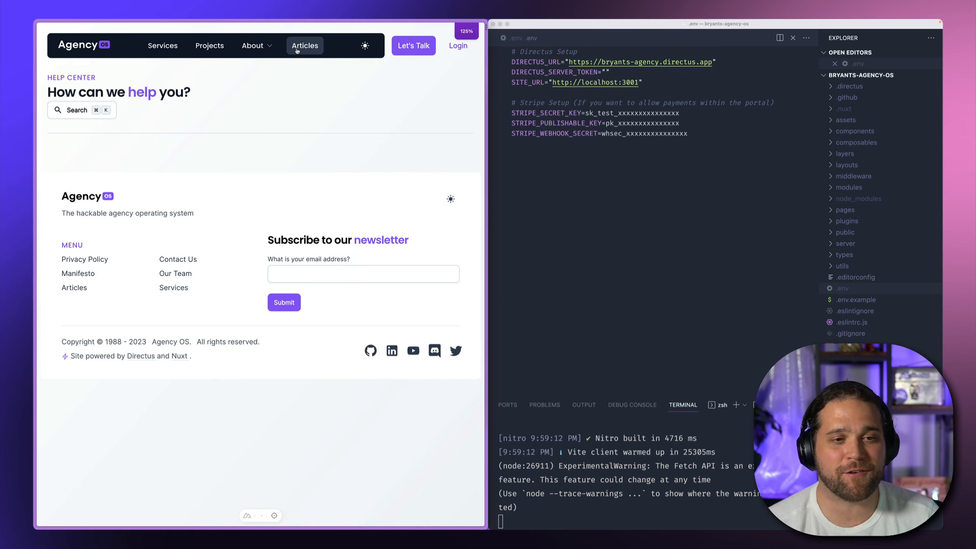
click(304, 44)
scroll(254, 211, down, 1)
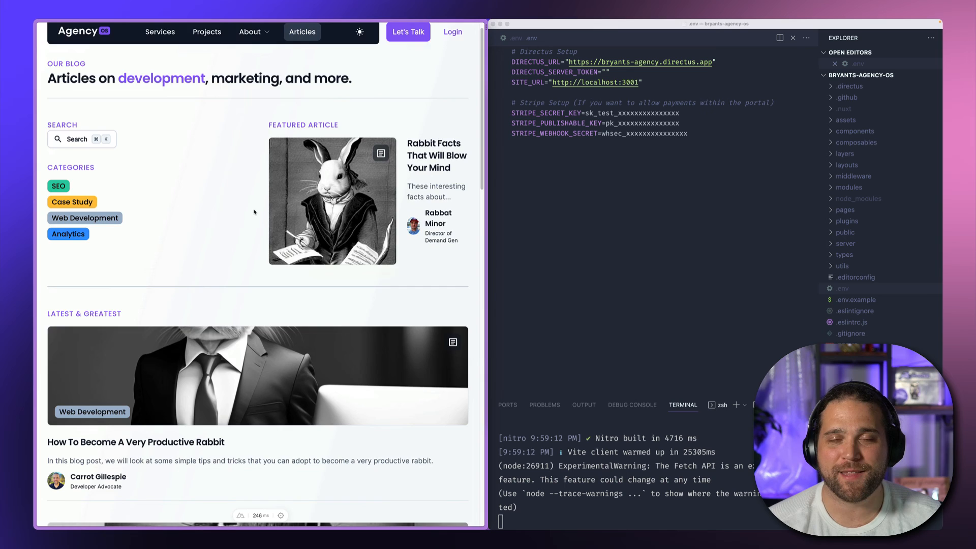
scroll(254, 212, down, 8)
scroll(244, 206, up, 10)
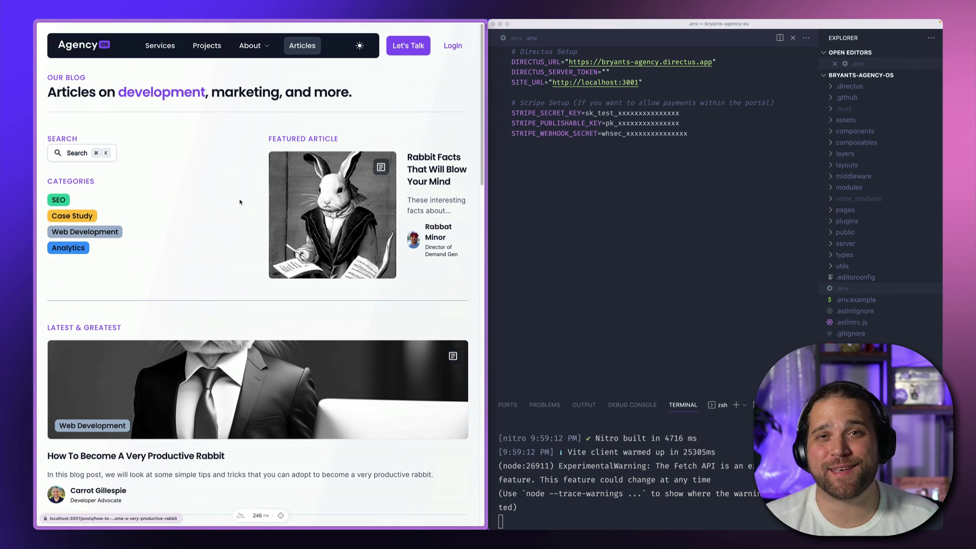
click(103, 45)
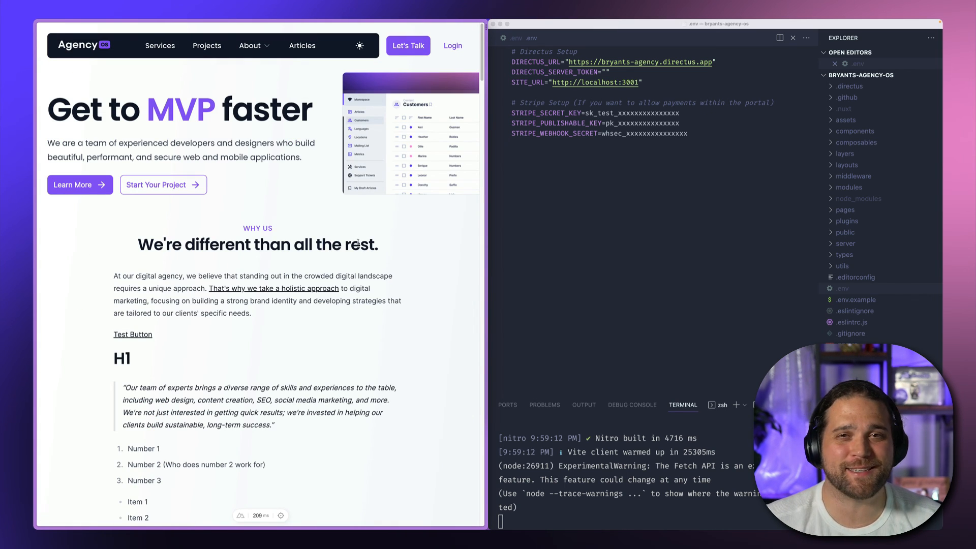
click(633, 165)
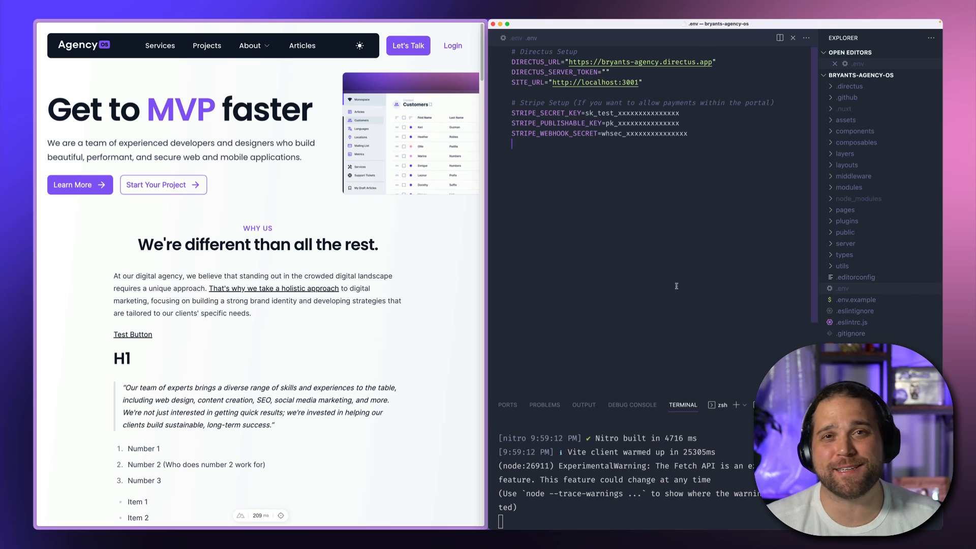